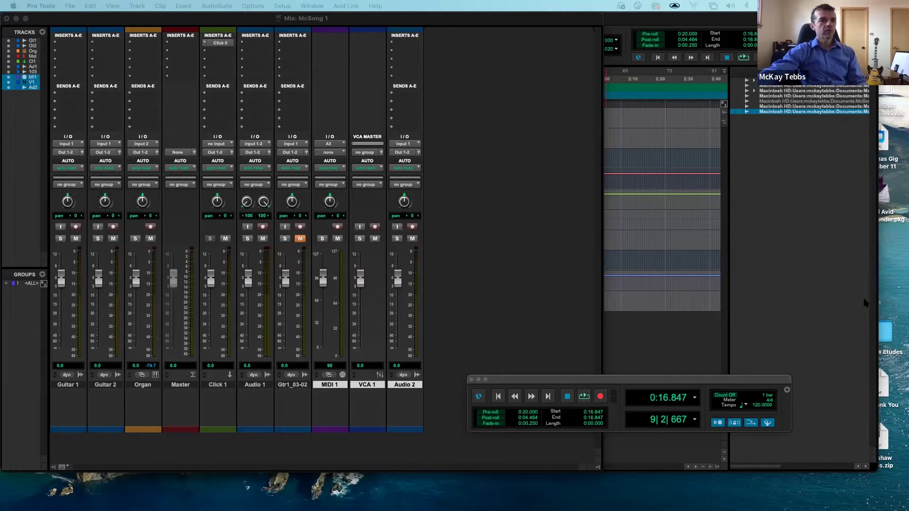
- Add a new audio track below Audio 2 in the Edit window and play the session from the beginning
{"action": "key", "text": "super+equal"}
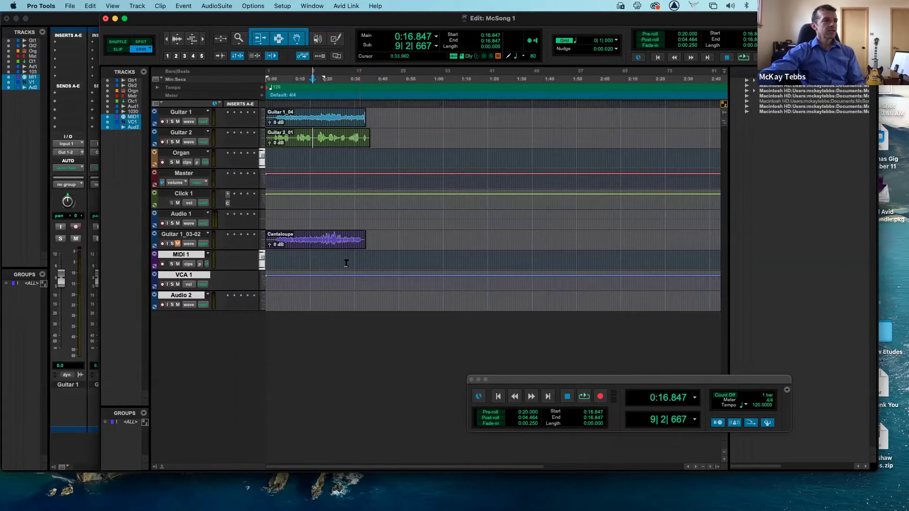
{"action": "double_click", "coordinate": [333, 345]}
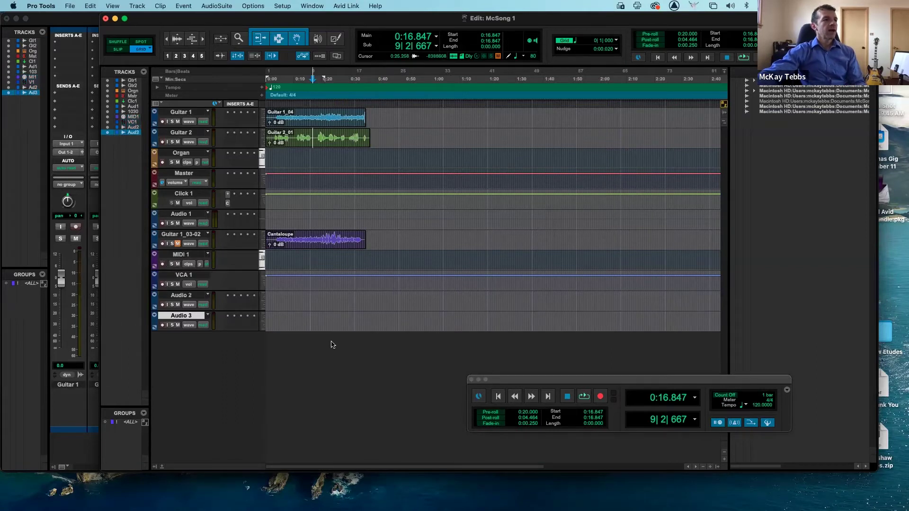
{"action": "key", "text": "Return"}
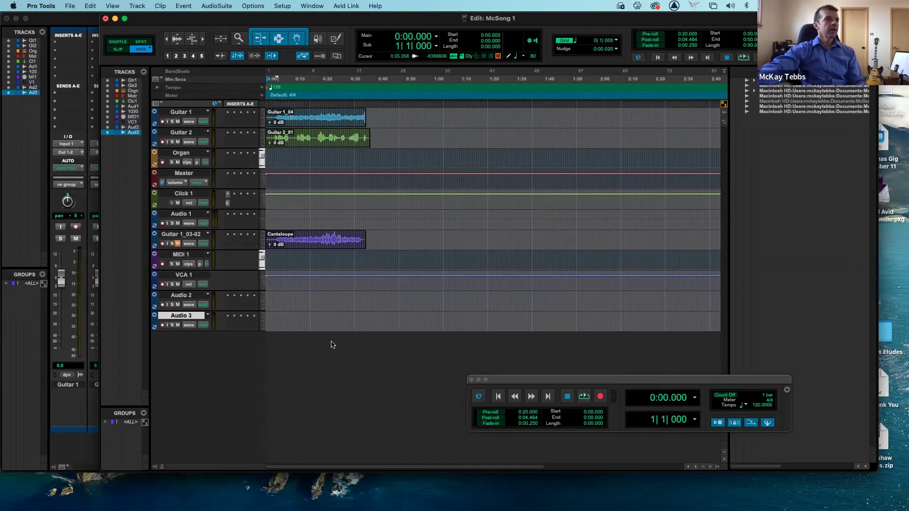
{"action": "key", "text": "space"}
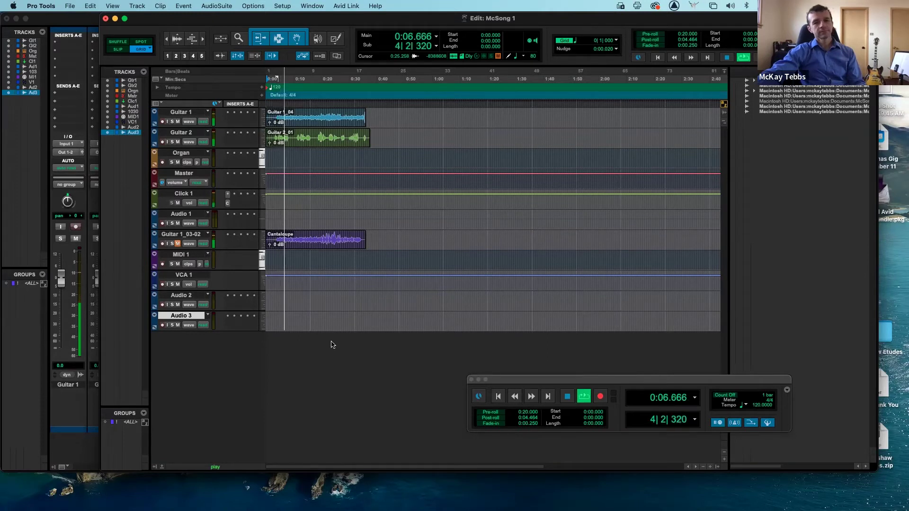
{"action": "key", "text": "space"}
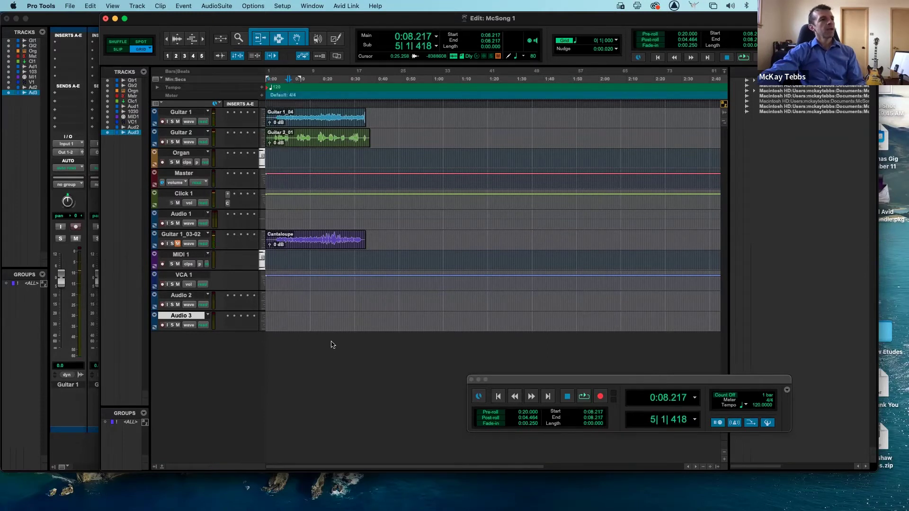
- Solo the Guitar 1 track and play a passage to hear it without effects
{"action": "left_click", "coordinate": [173, 121]}
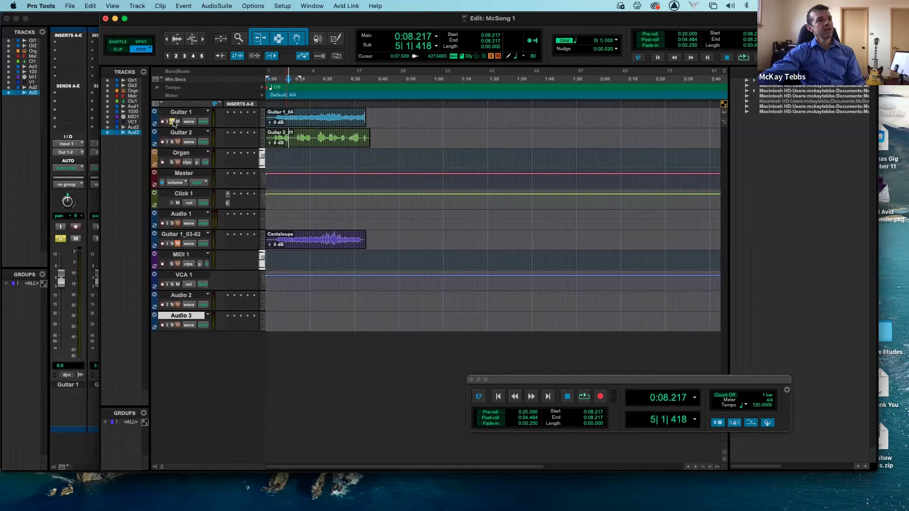
{"action": "key", "text": "space"}
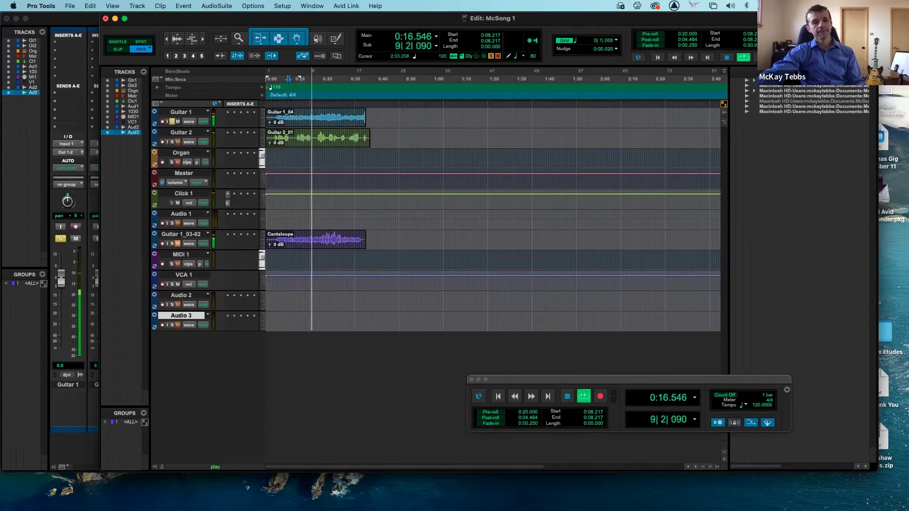
{"action": "key", "text": "space"}
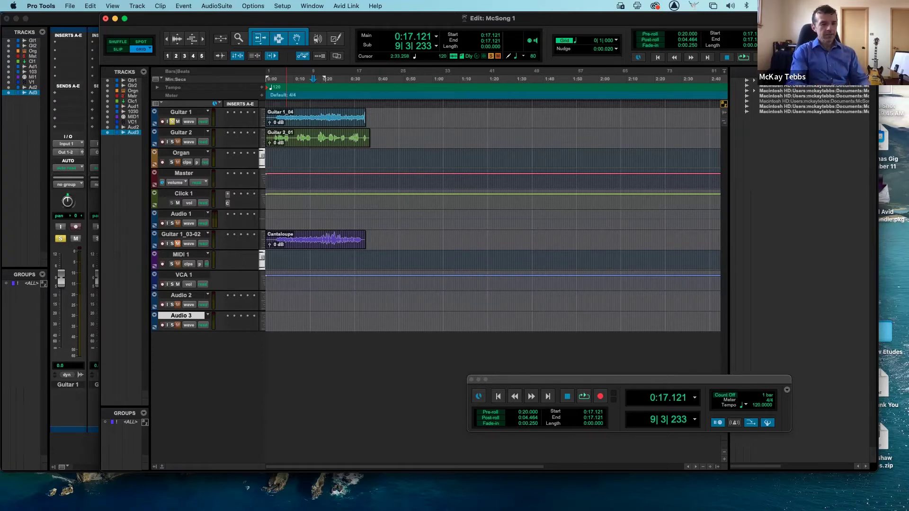
- Insert the Mod Delay III (mono) plug-in in Guitar 1's first insert slot and audition its default sound
{"action": "key", "text": "super+equal"}
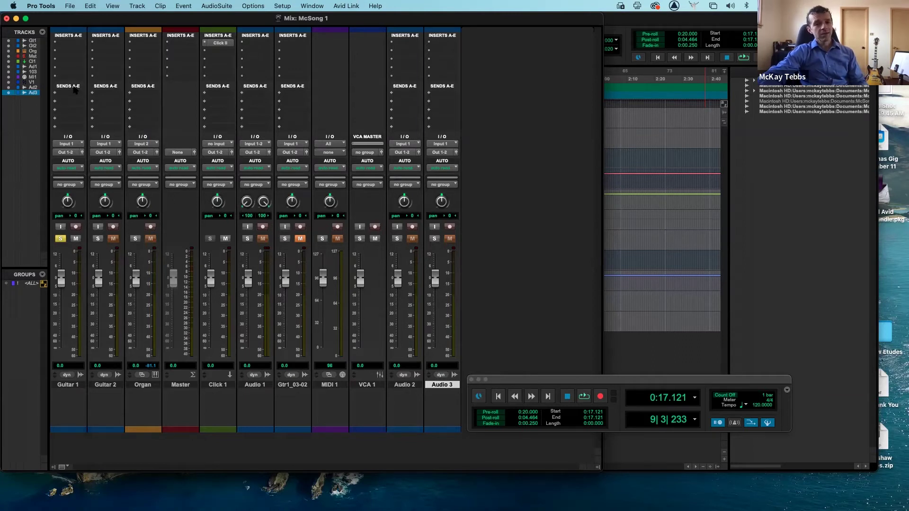
{"action": "left_click", "coordinate": [66, 43]}
{"action": "mouse_move", "coordinate": [78, 44]}
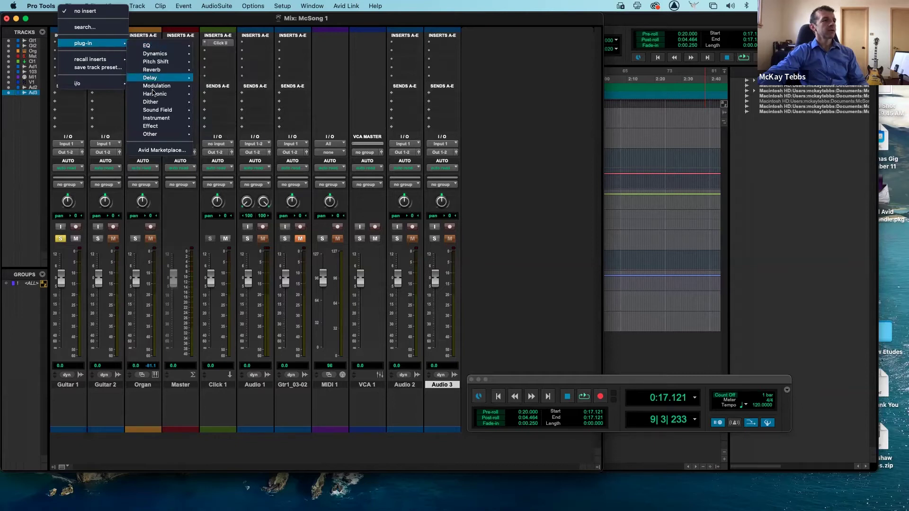
{"action": "mouse_move", "coordinate": [170, 45]}
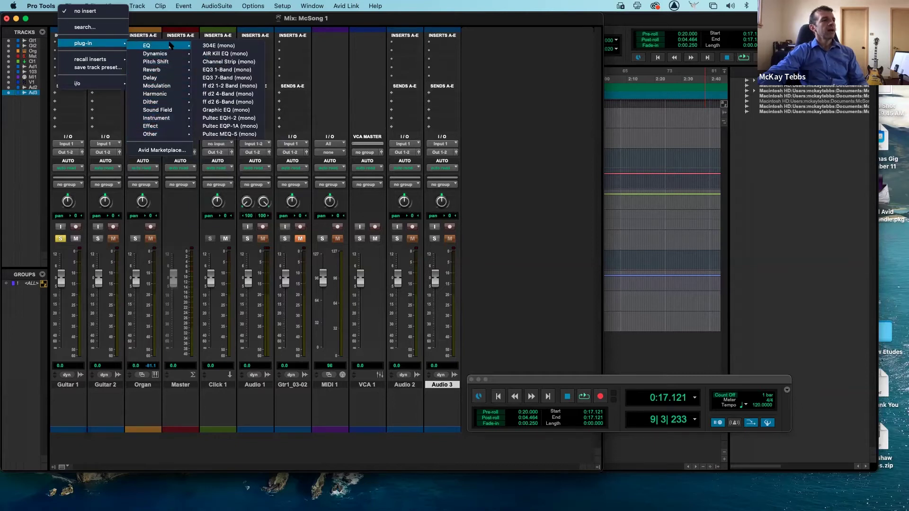
{"action": "mouse_move", "coordinate": [163, 77]}
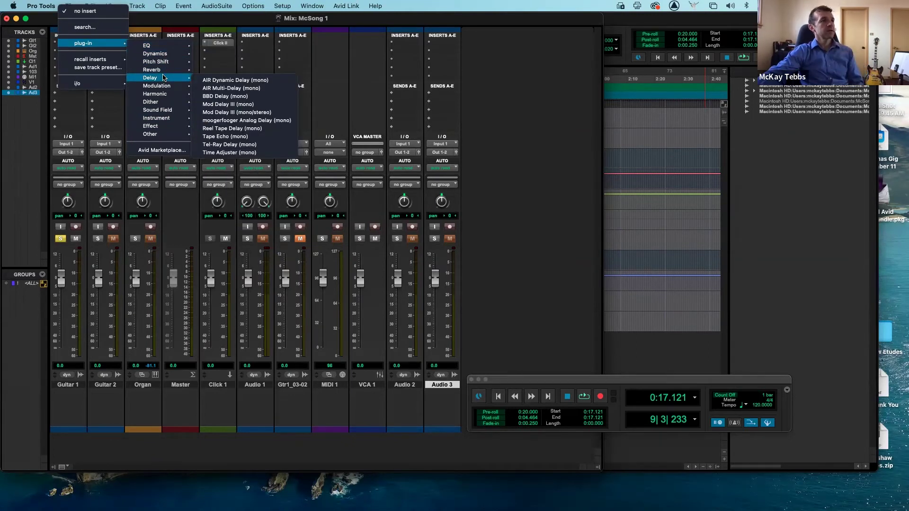
{"action": "left_click", "coordinate": [234, 105]}
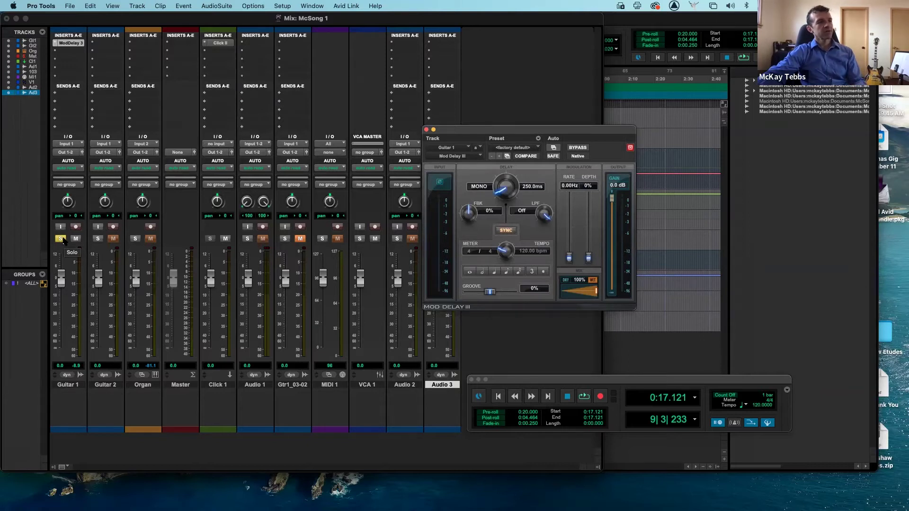
{"action": "key", "text": "space"}
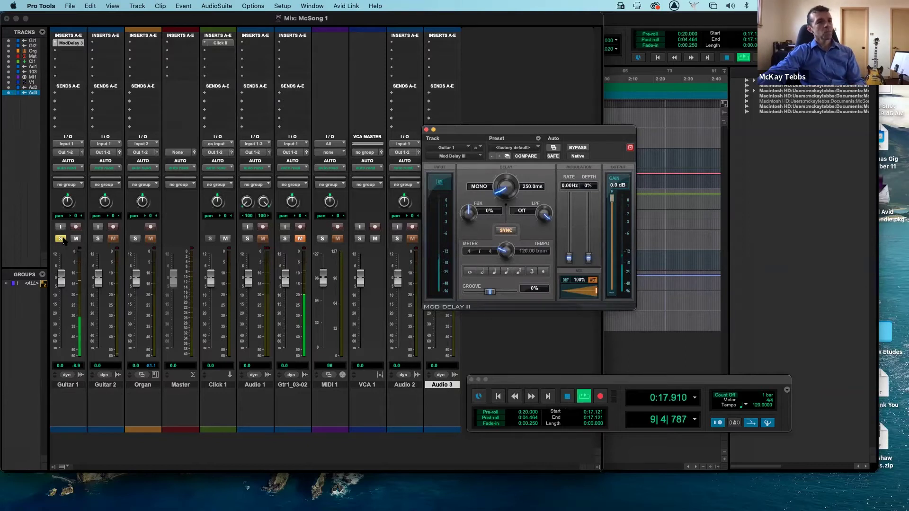
{"action": "key", "text": "space"}
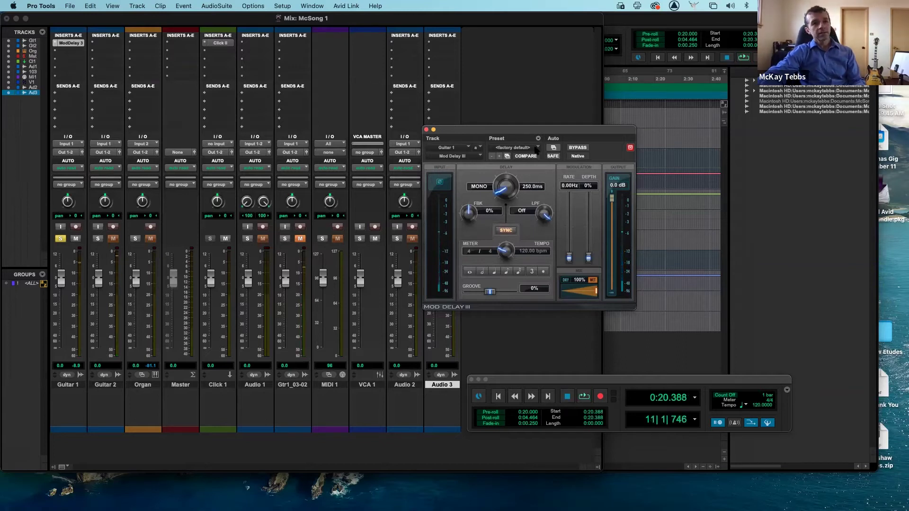
- Load the Chariots Fire preset in Guitar 1's Mod Delay III and audition it
{"action": "left_click", "coordinate": [534, 150]}
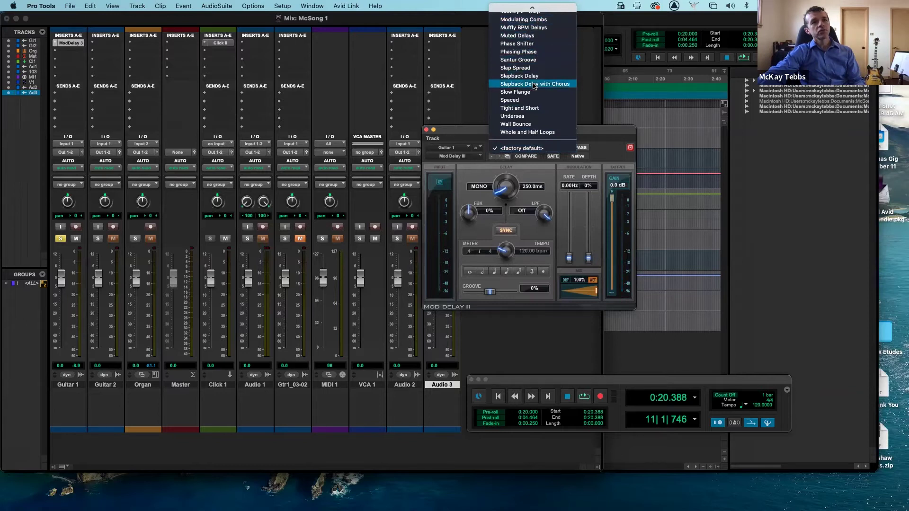
{"action": "scroll", "coordinate": [534, 85], "scroll_direction": "up", "scroll_amount": 10}
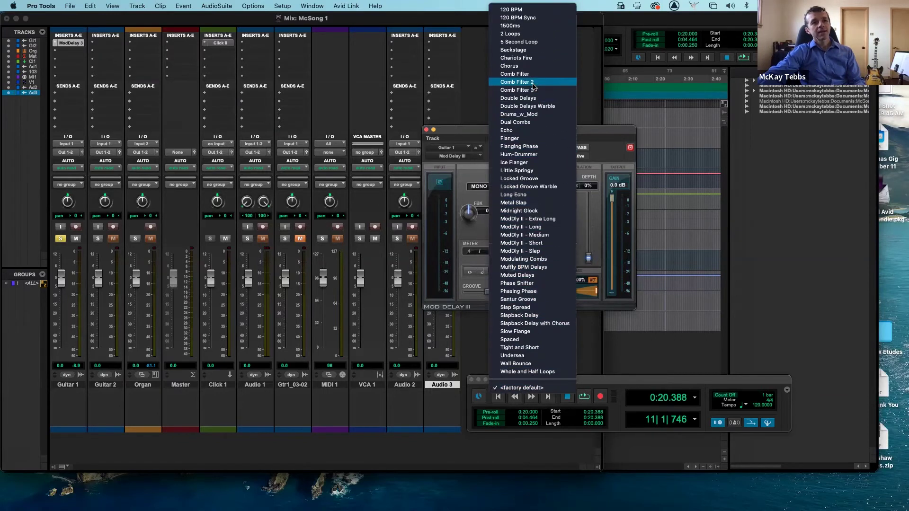
{"action": "left_click", "coordinate": [527, 58]}
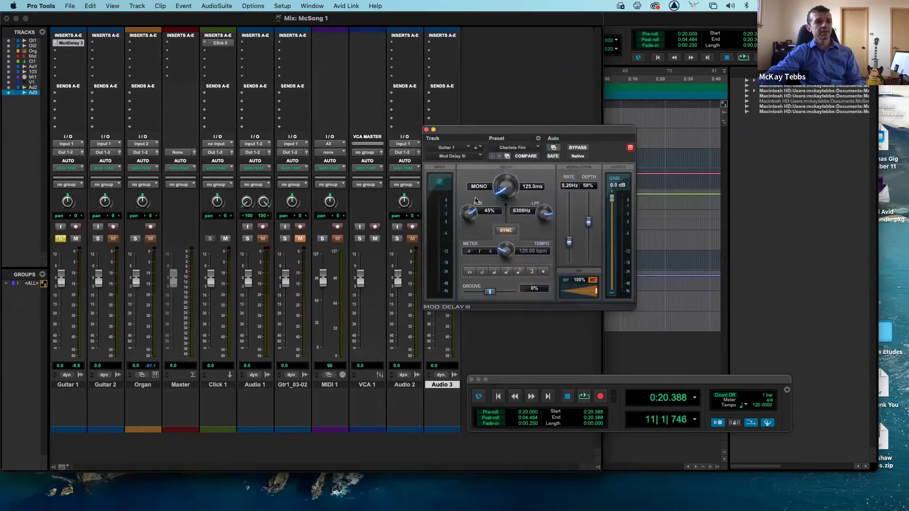
{"action": "key", "text": "space"}
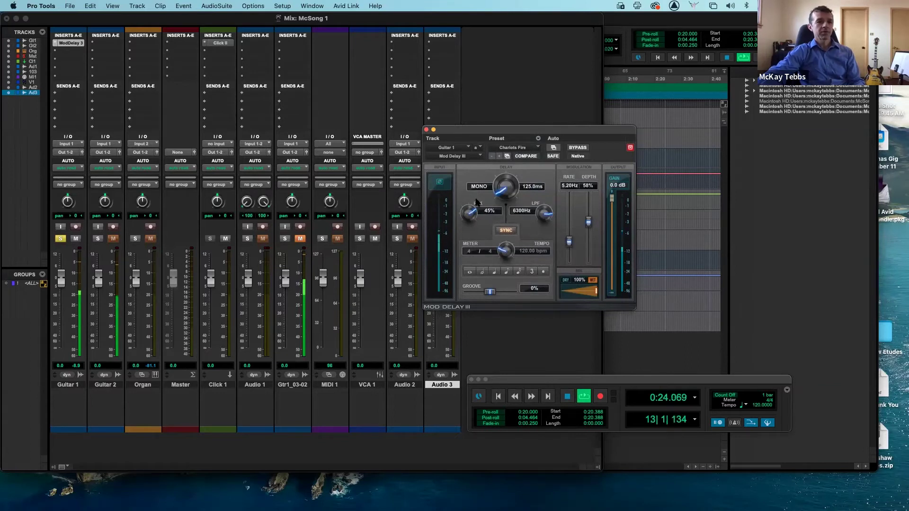
{"action": "key", "text": "space"}
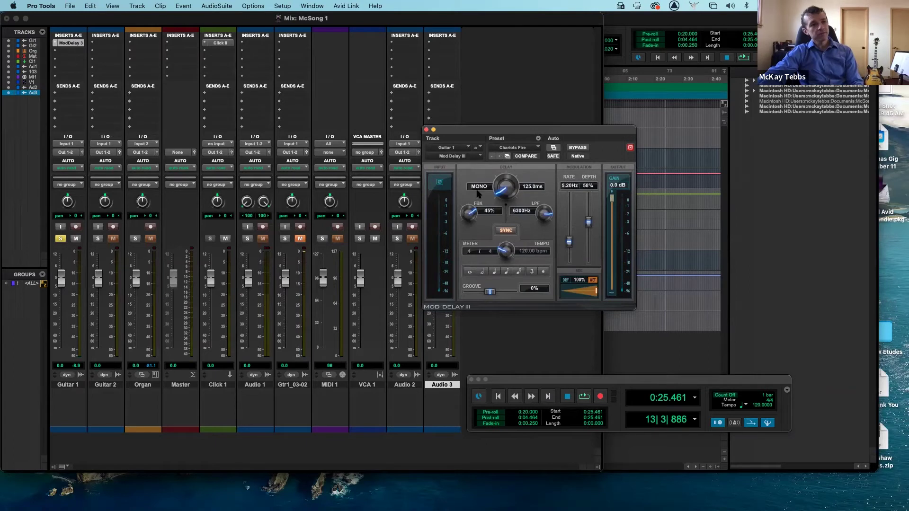
- Step through the delay presets from Chorus through Comb Filter to Comb Filter 3 and audition them during playback
{"action": "left_click", "coordinate": [498, 157]}
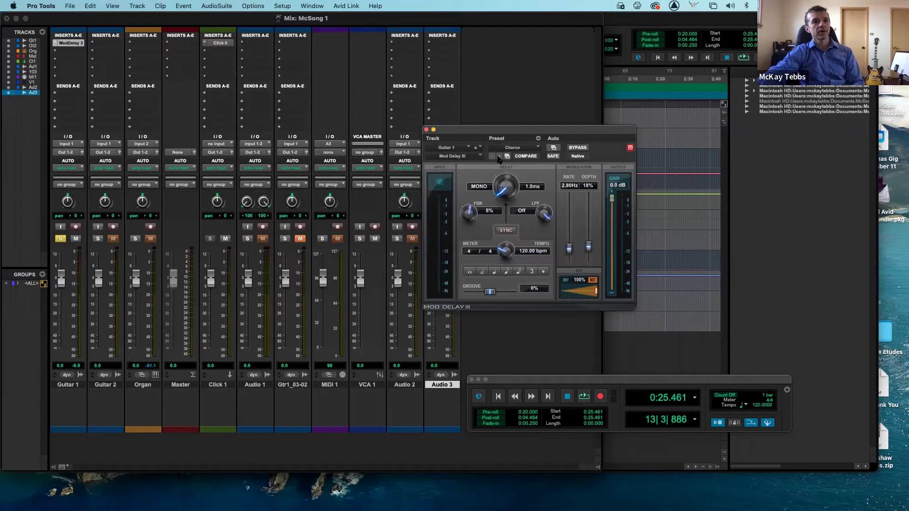
{"action": "key", "text": "space"}
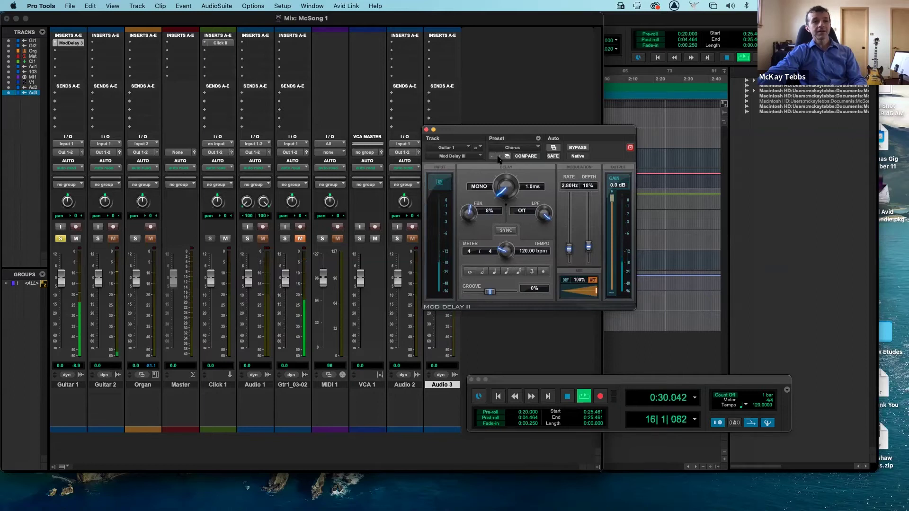
{"action": "left_click", "coordinate": [499, 158]}
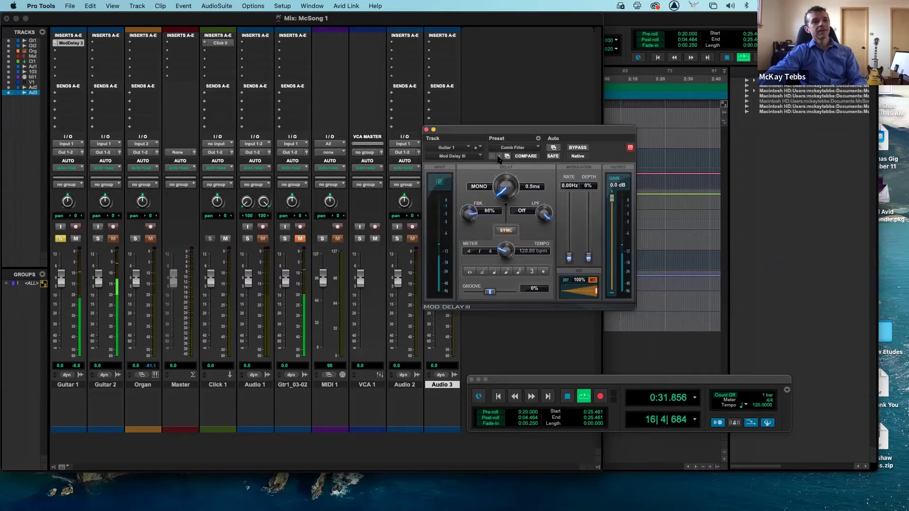
{"action": "left_click", "coordinate": [499, 157]}
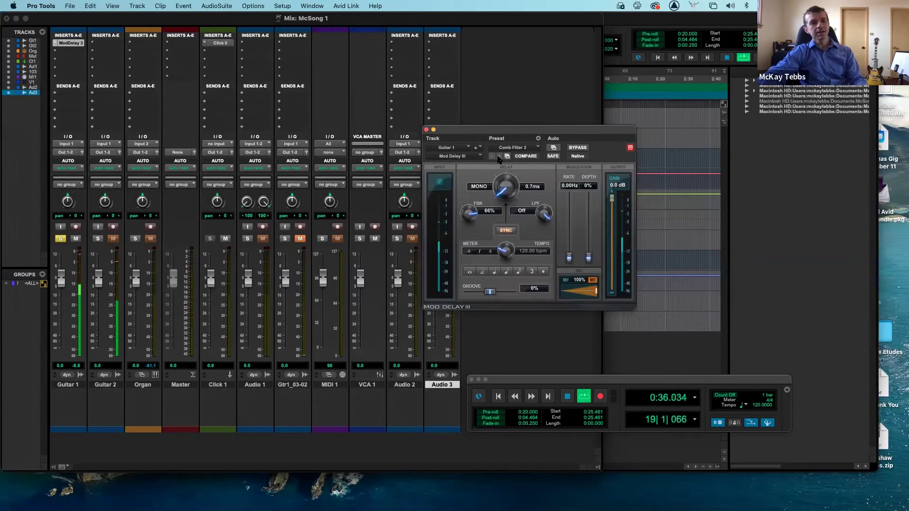
{"action": "key", "text": "space"}
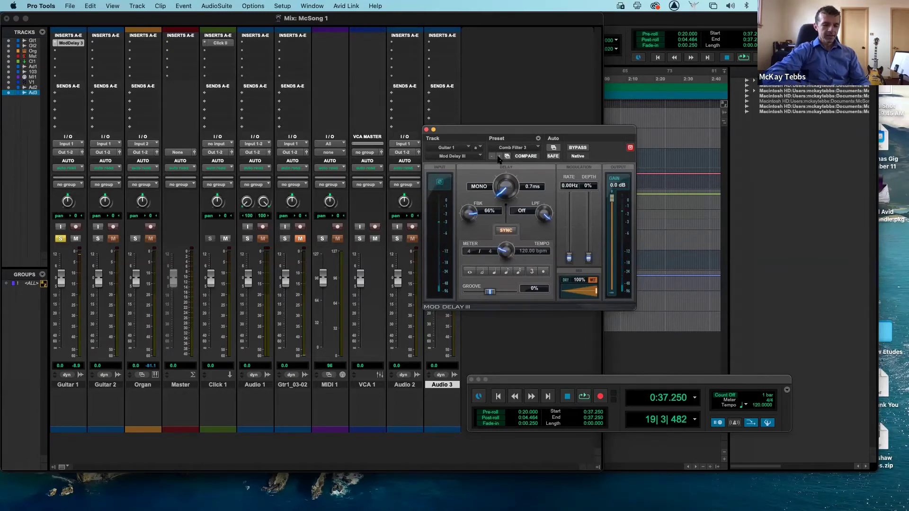
- Select the Guitar 1 clip in the Edit window, start playback from its beginning and return to the Mix window
{"action": "key", "text": "super+equal"}
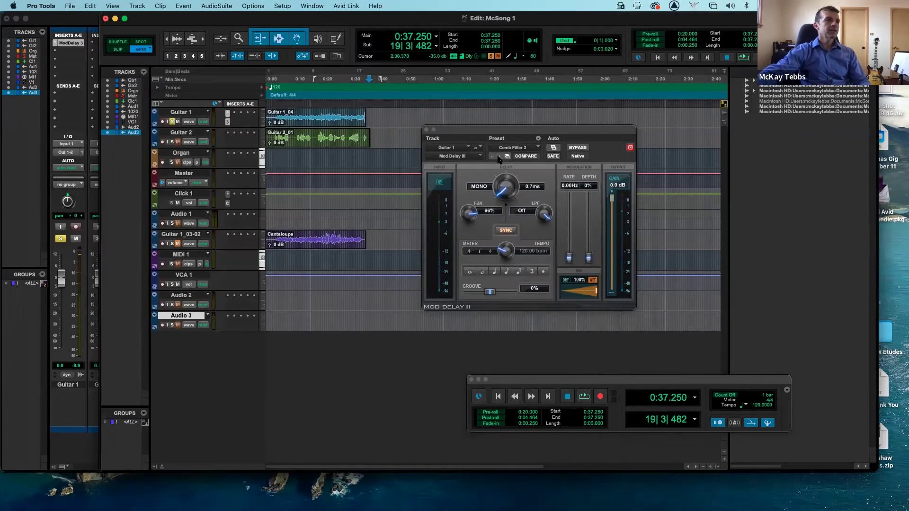
{"action": "left_click", "coordinate": [314, 125]}
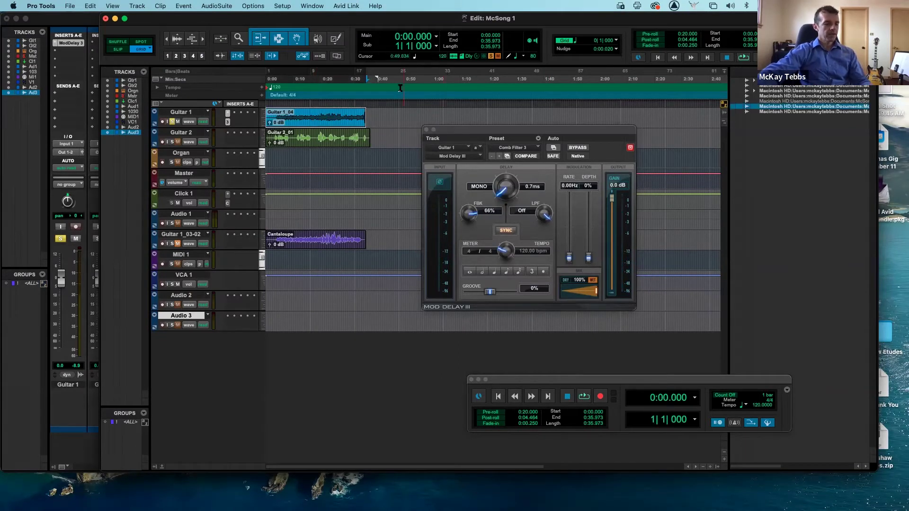
{"action": "left_click", "coordinate": [585, 398]}
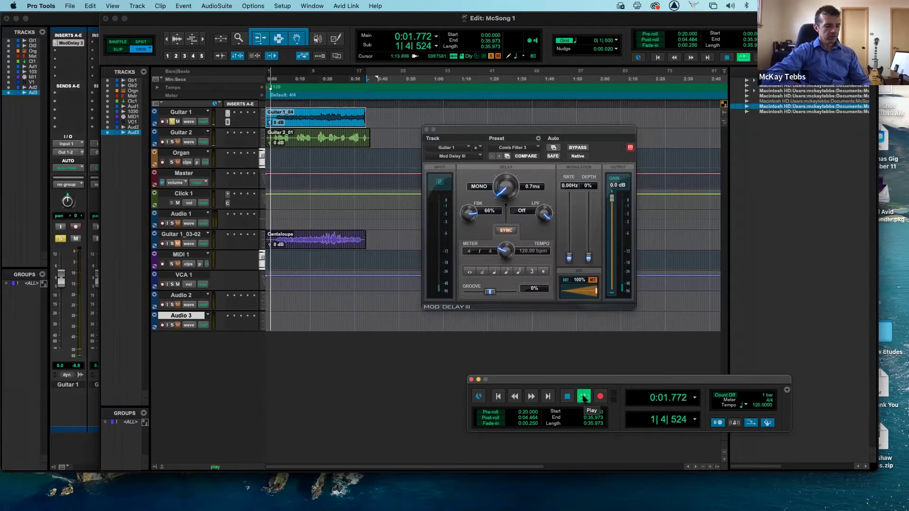
{"action": "key", "text": "super+equal"}
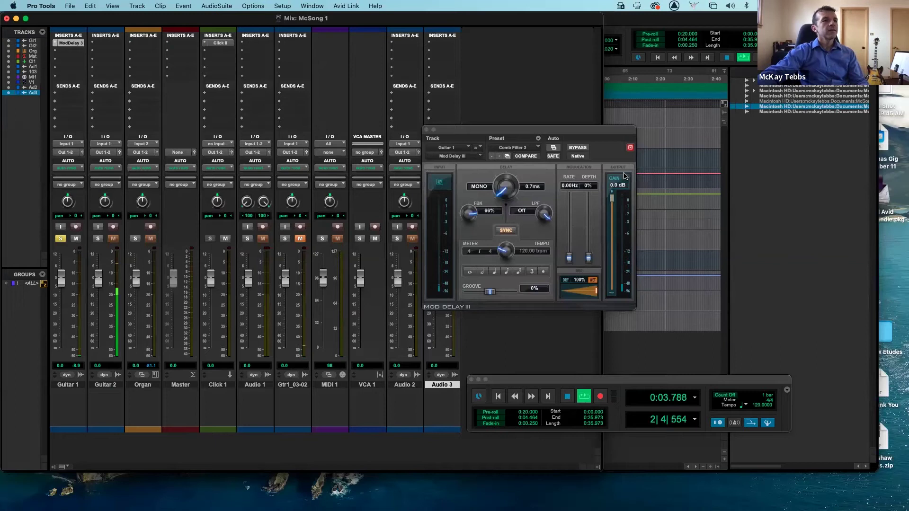
- Load the Echo preset in the Mod Delay III and set its output gain to -5.7 dB while auditioning the track
{"action": "left_click", "coordinate": [534, 149]}
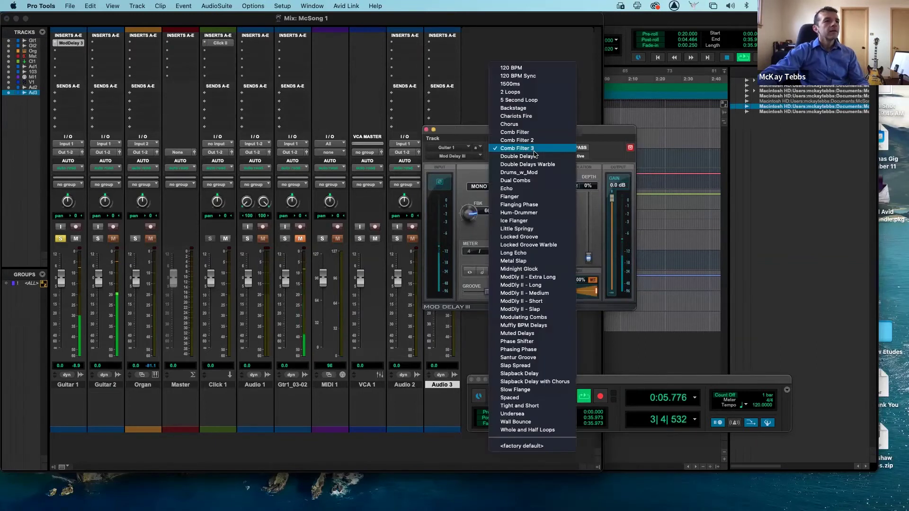
{"action": "left_click", "coordinate": [536, 188]}
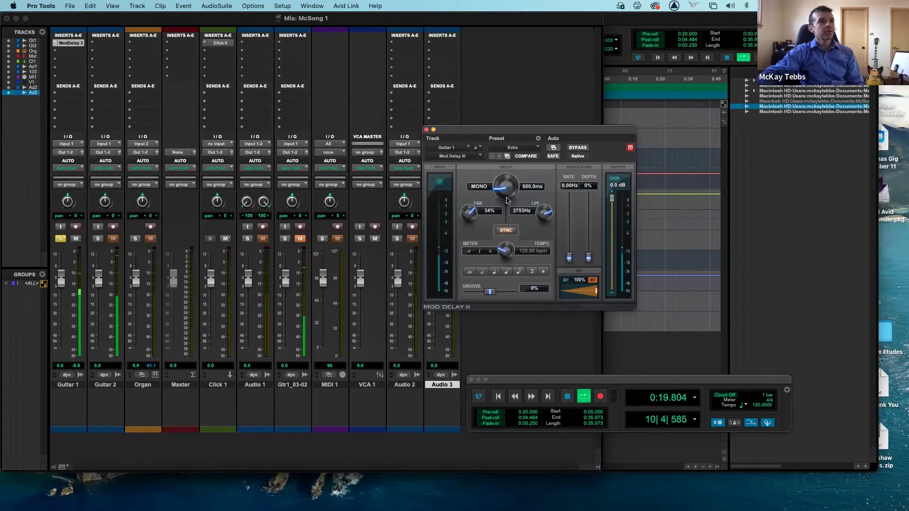
{"action": "left_click_drag", "start_coordinate": [612, 199], "coordinate": [611, 246]}
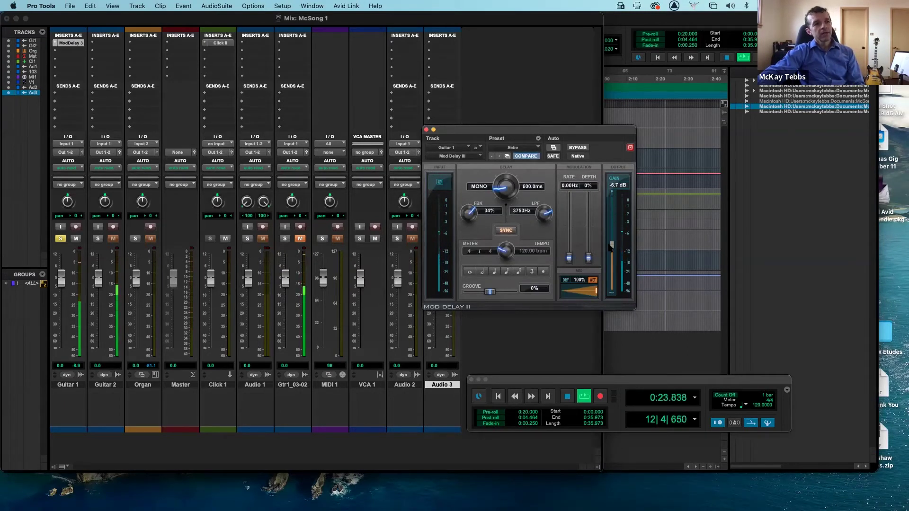
{"action": "left_click_drag", "start_coordinate": [611, 246], "coordinate": [610, 234]}
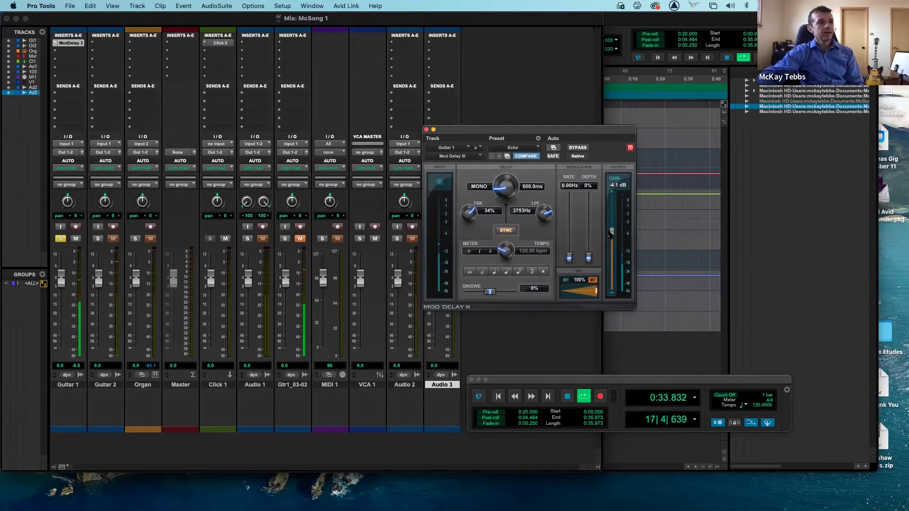
{"action": "left_click_drag", "start_coordinate": [611, 232], "coordinate": [612, 244]}
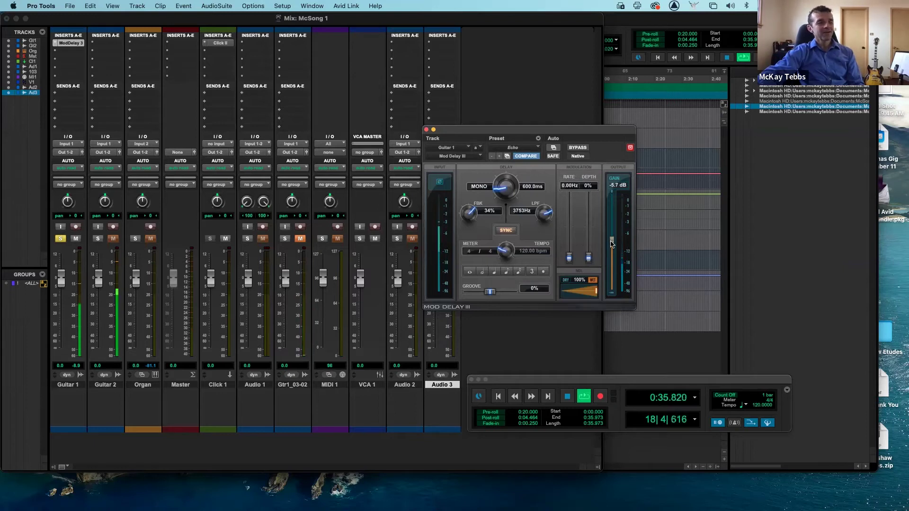
{"action": "key", "text": "space"}
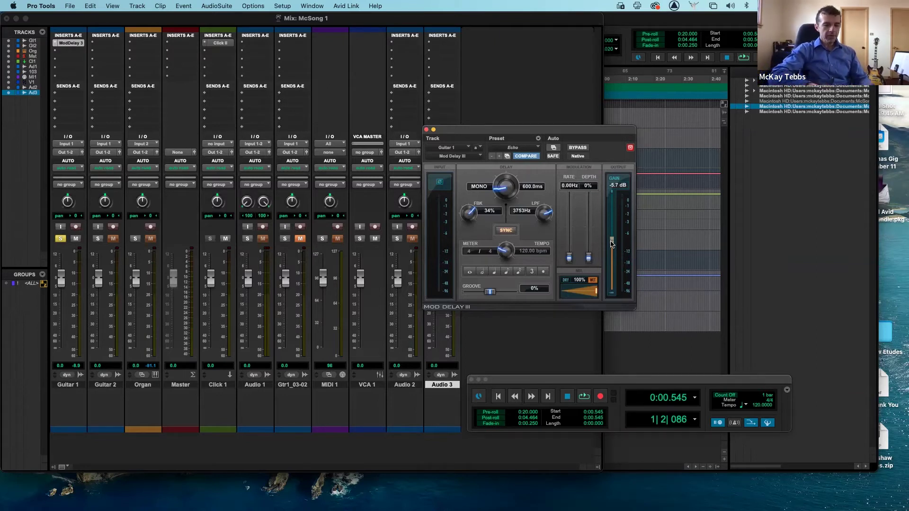
- Insert the mono D-Verb reverb in Guitar 1's second insert slot from the Edit window
{"action": "key", "text": "super+equal"}
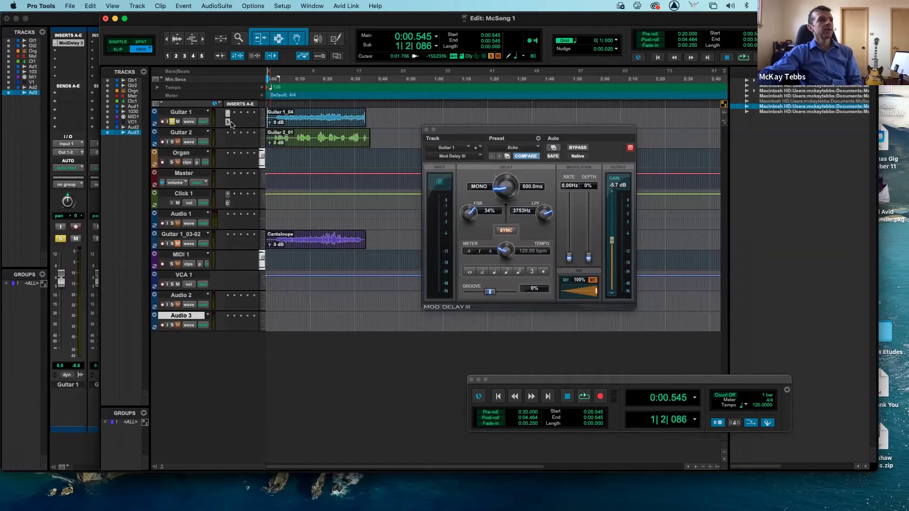
{"action": "left_click", "coordinate": [233, 124]}
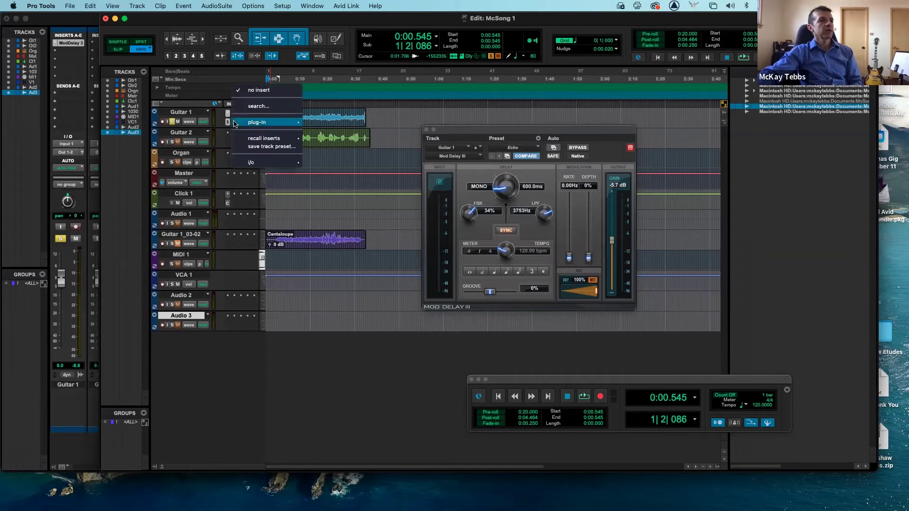
{"action": "mouse_move", "coordinate": [267, 123]}
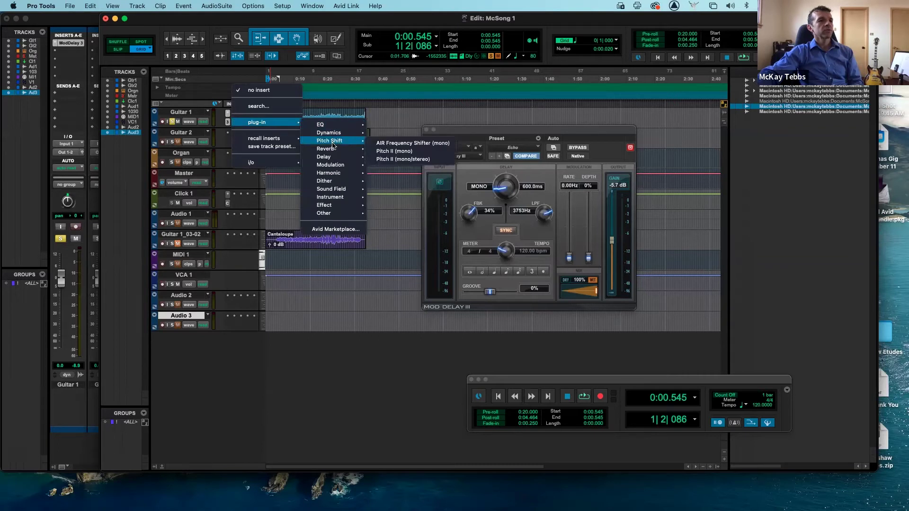
{"action": "mouse_move", "coordinate": [335, 149]}
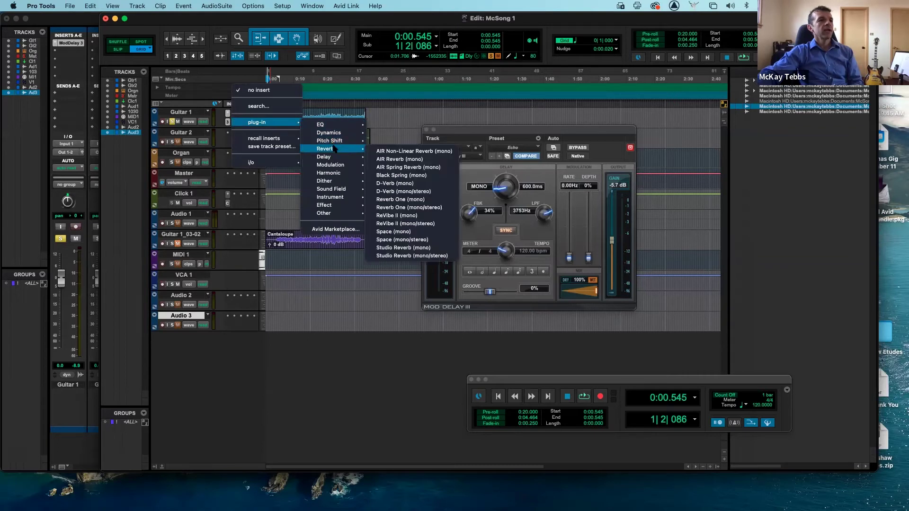
{"action": "left_click", "coordinate": [395, 185]}
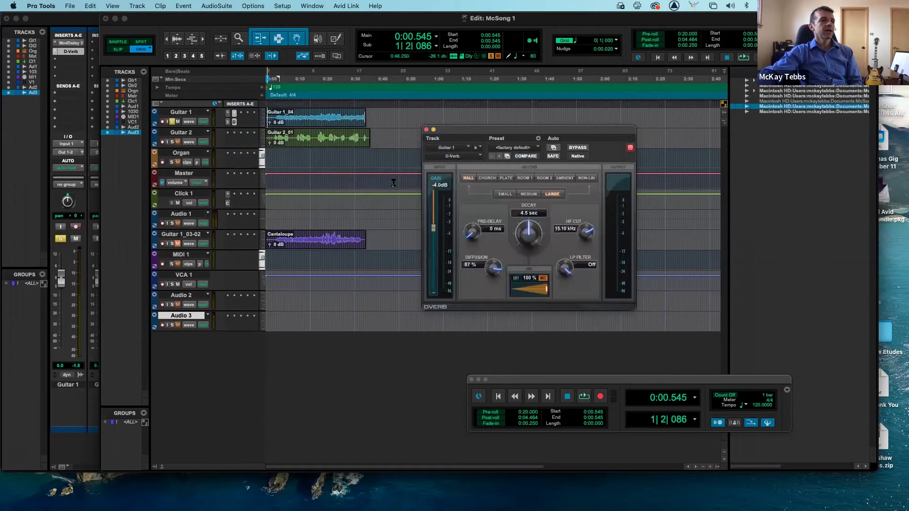
- Audition Guitar 1 through the D-Verb, set its input gain to -6.0 dB and stop playback
{"action": "key", "text": "space"}
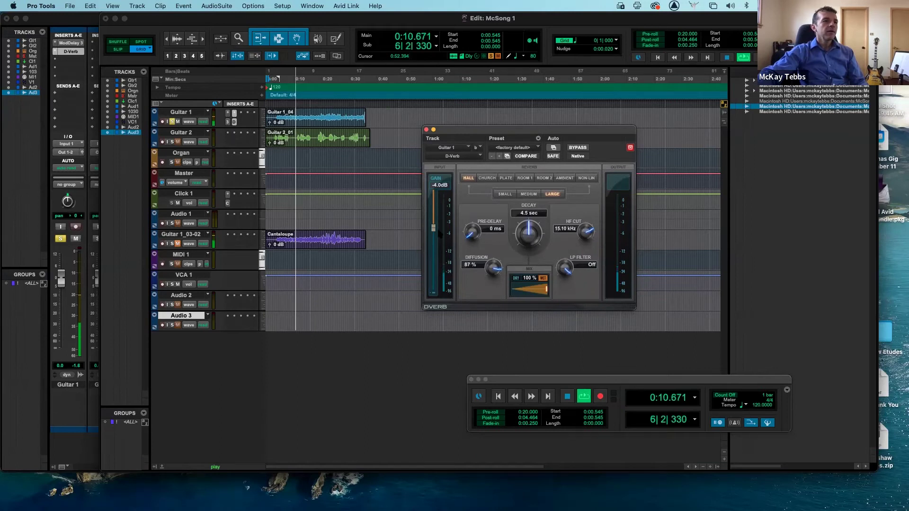
{"action": "left_click_drag", "start_coordinate": [433, 228], "coordinate": [434, 243]}
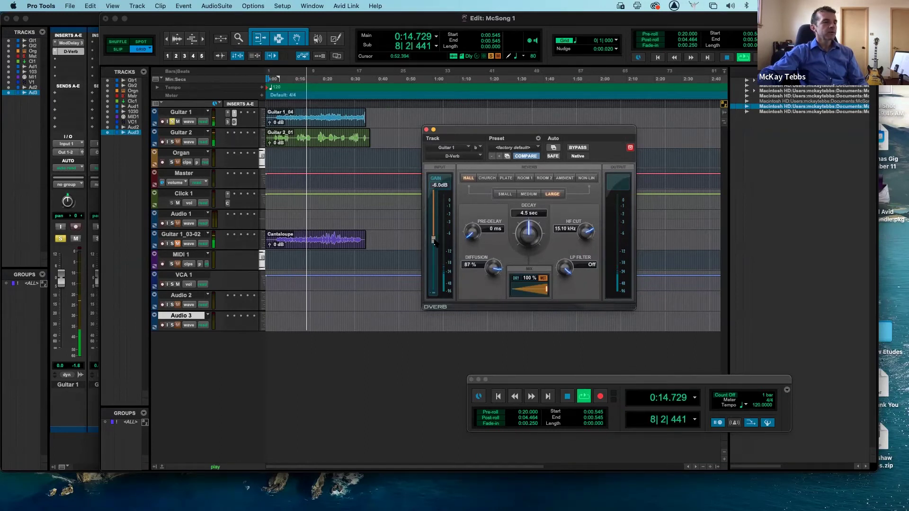
{"action": "key", "text": "space"}
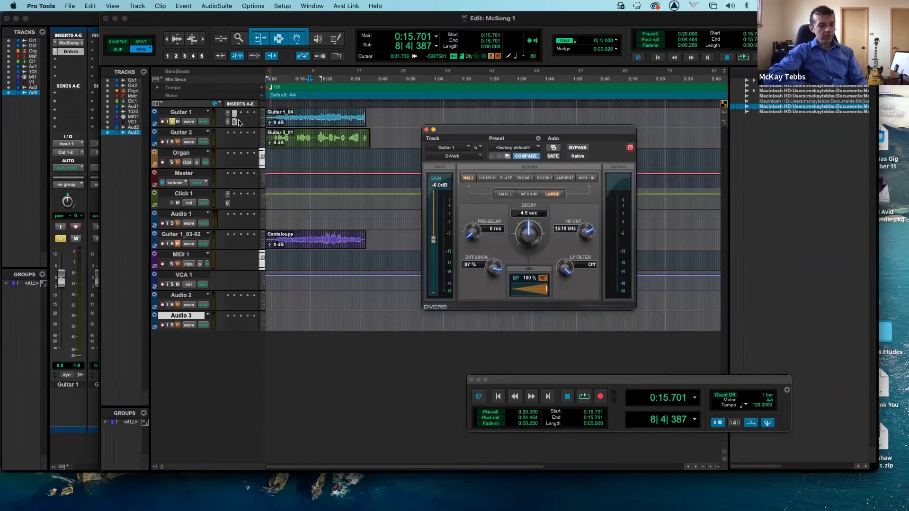
- Show the Inserts F-J section in the Mix window
{"action": "key", "text": "super+equal"}
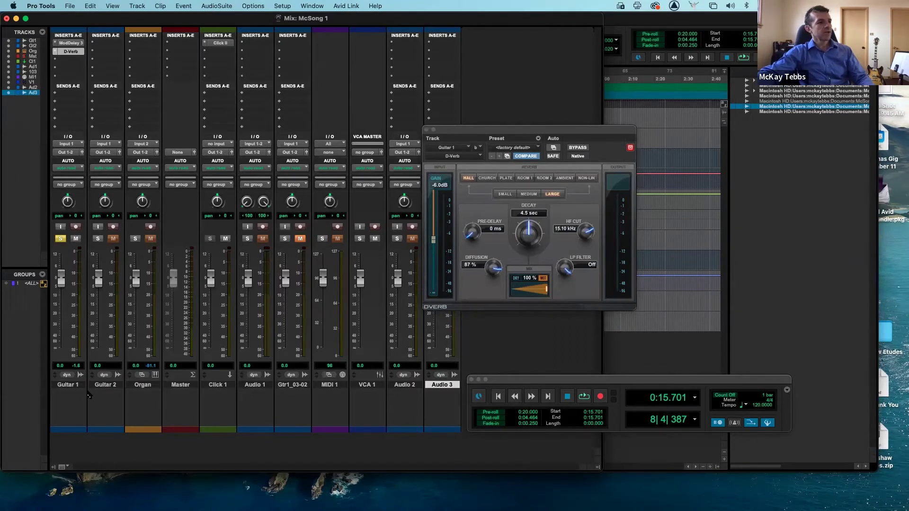
{"action": "left_click", "coordinate": [67, 468]}
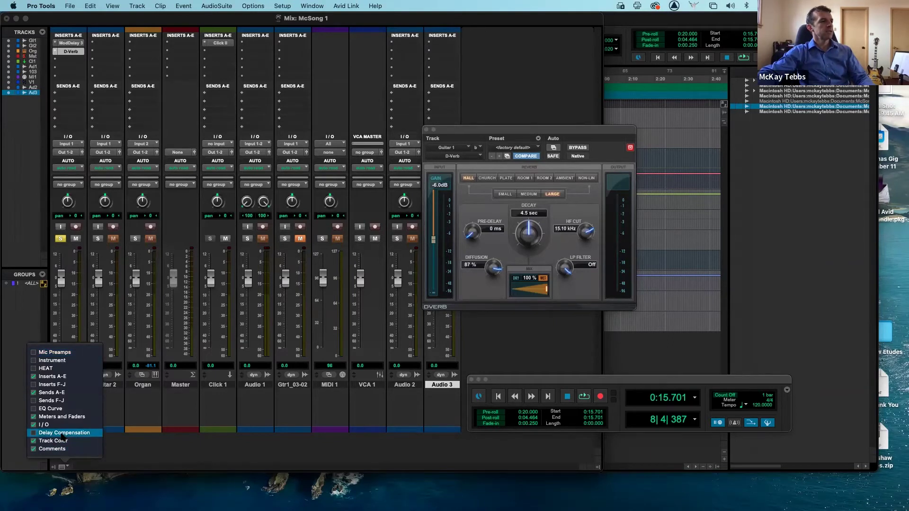
{"action": "left_click", "coordinate": [53, 385]}
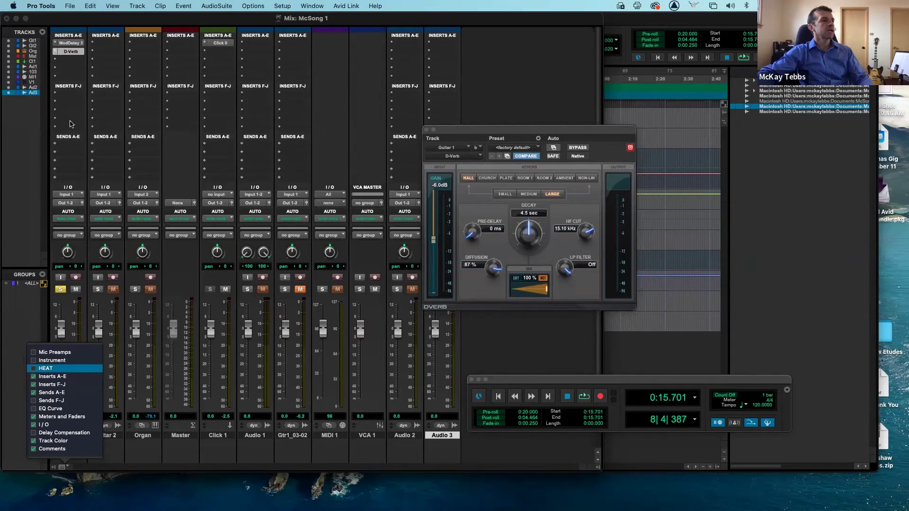
- Show the Inserts F-J column in the Edit window and hide Inserts F-J again in both the Edit and Mix windows
{"action": "key", "text": "super+equal"}
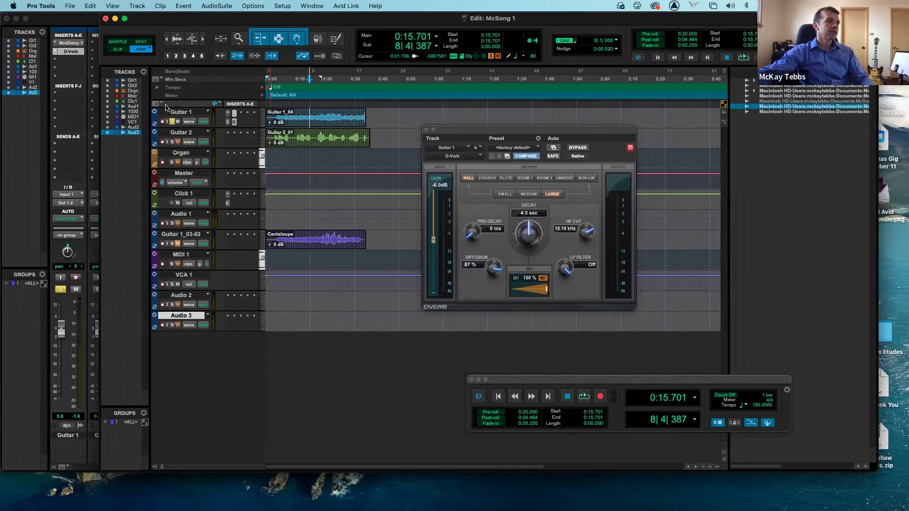
{"action": "left_click", "coordinate": [161, 104]}
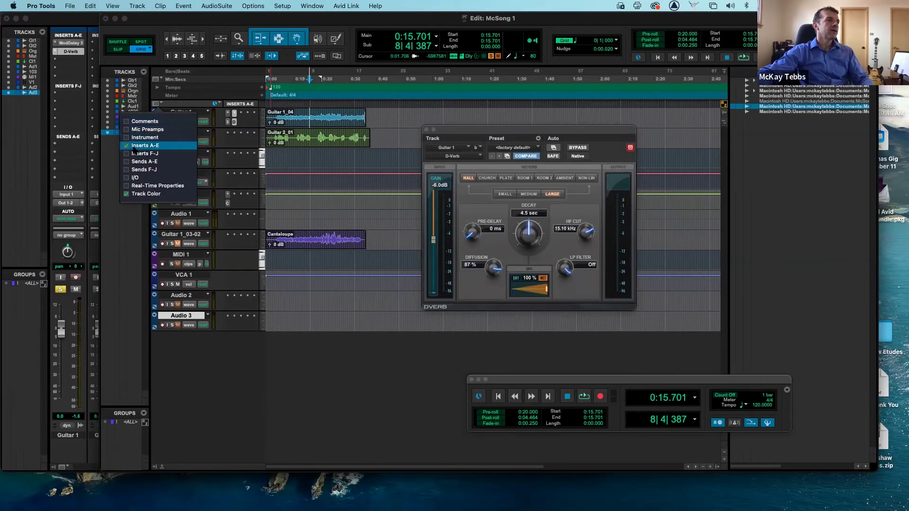
{"action": "left_click", "coordinate": [132, 154]}
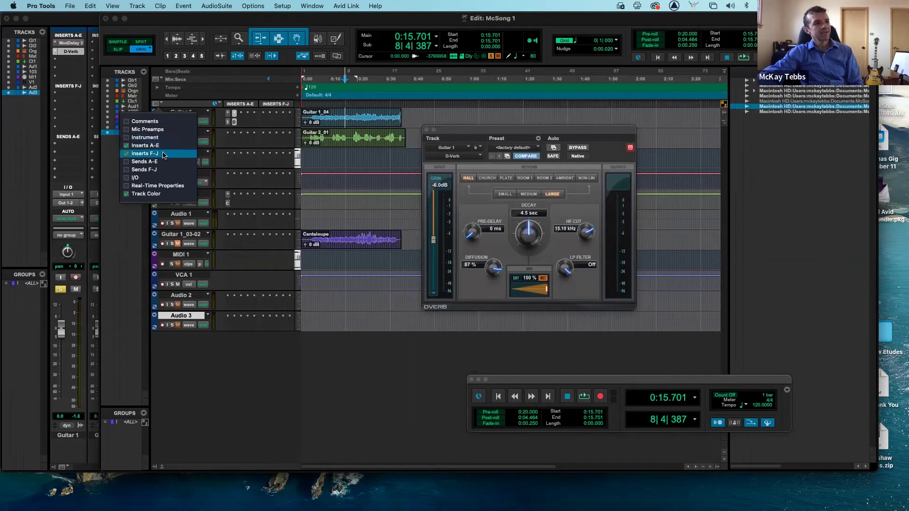
{"action": "left_click", "coordinate": [129, 155]}
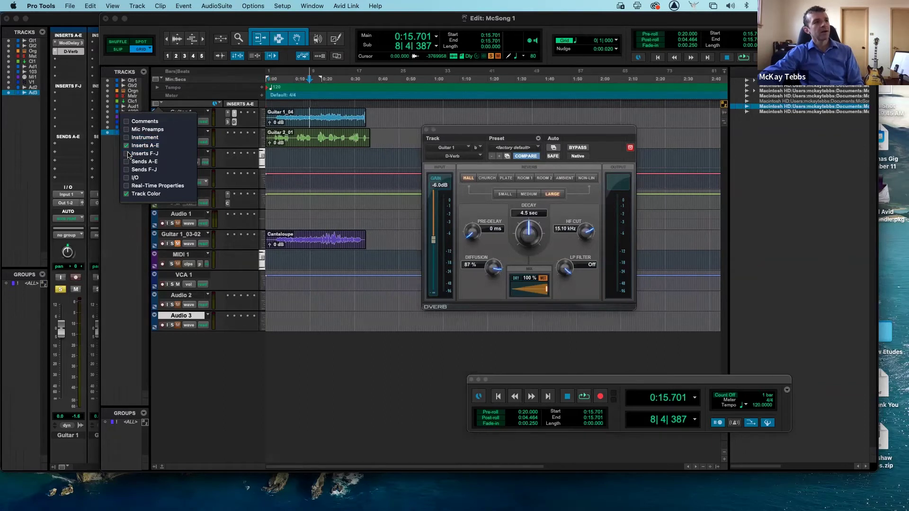
{"action": "left_click", "coordinate": [29, 326]}
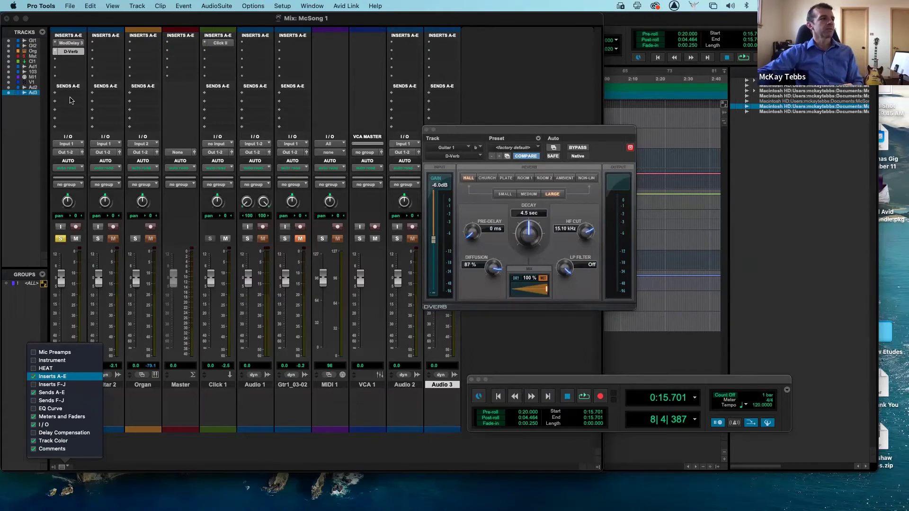
- Remove the D-Verb and Mod Delay III plug-ins from Guitar 1's inserts
{"action": "left_click", "coordinate": [56, 51]}
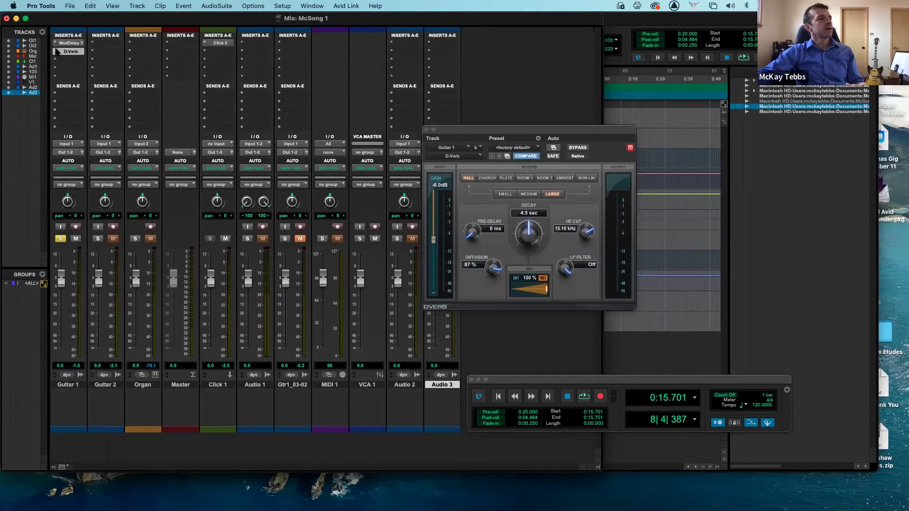
{"action": "left_click", "coordinate": [56, 51]}
{"action": "left_click", "coordinate": [57, 40]}
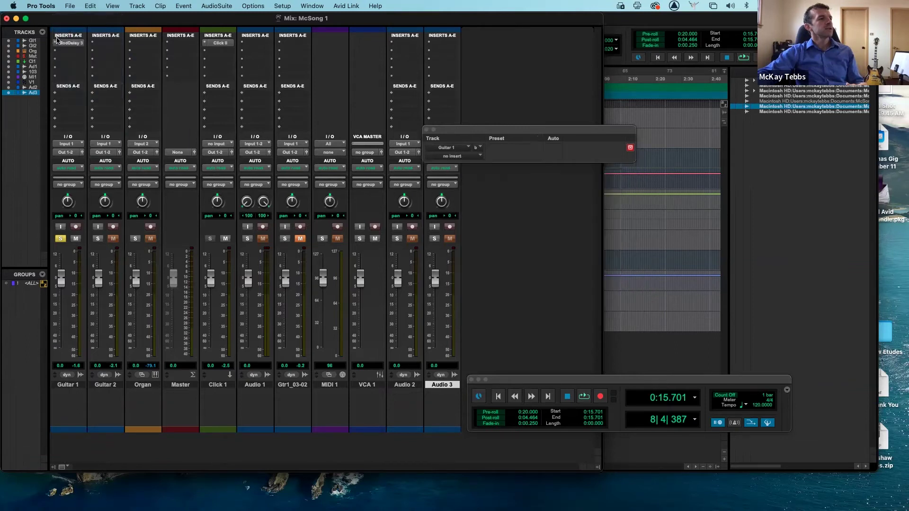
{"action": "left_click", "coordinate": [56, 44]}
{"action": "left_click", "coordinate": [76, 14]}
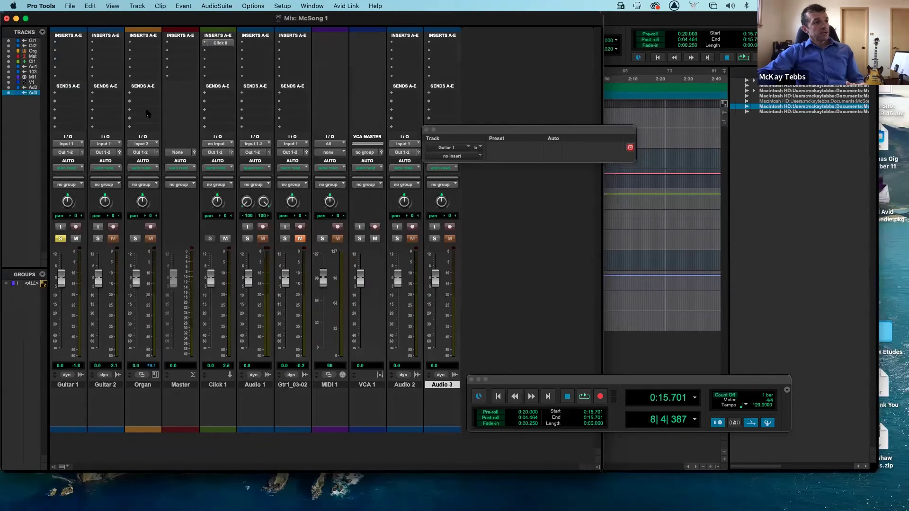
- Assign Guitar 1's first send to the stereo bus Bus 7-8
{"action": "left_click", "coordinate": [69, 95]}
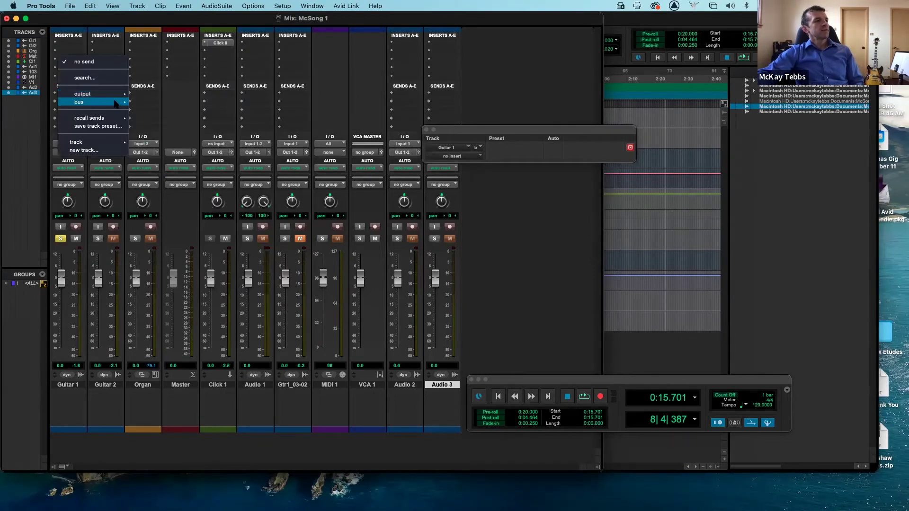
{"action": "mouse_move", "coordinate": [116, 96]}
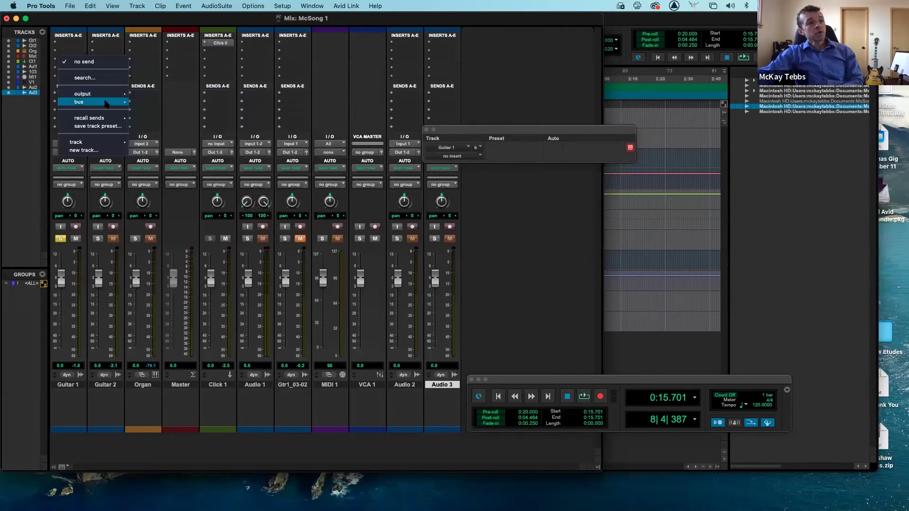
{"action": "mouse_move", "coordinate": [106, 103]}
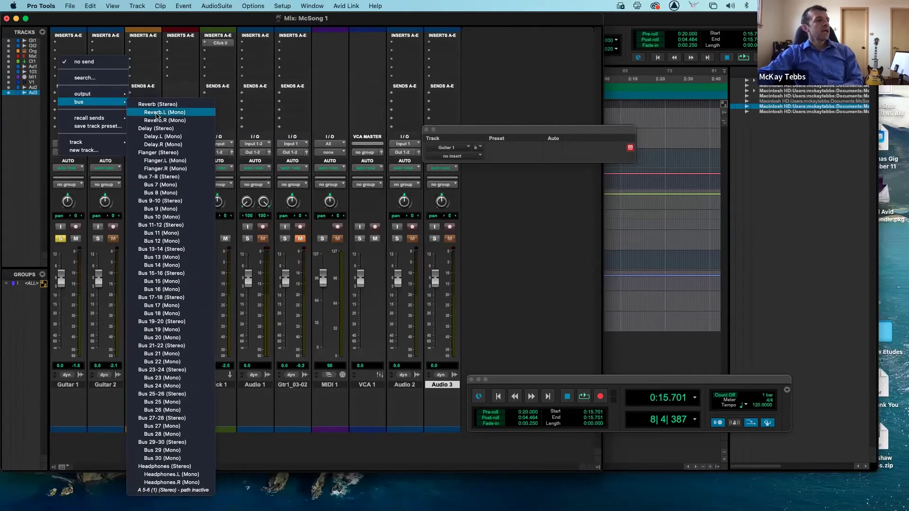
{"action": "left_click", "coordinate": [169, 177]}
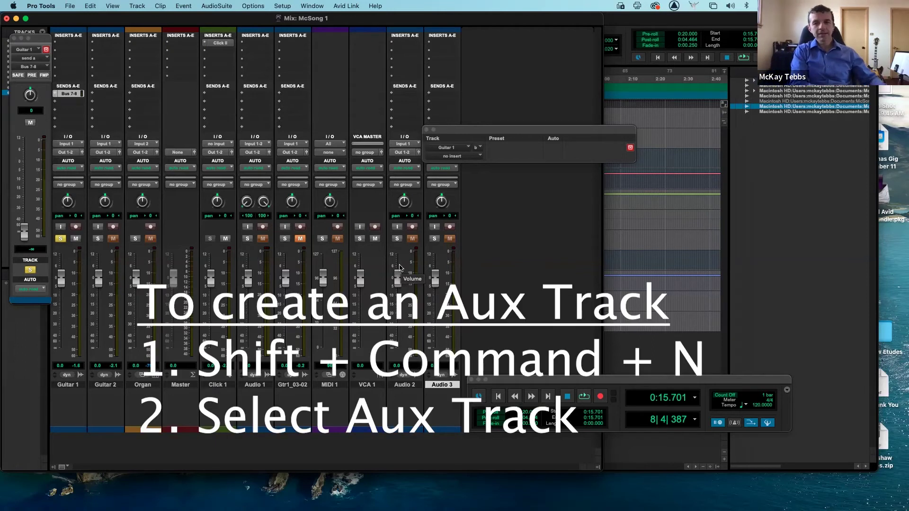
- Create one new mono Aux Input track
{"action": "key", "text": "shift+super+n"}
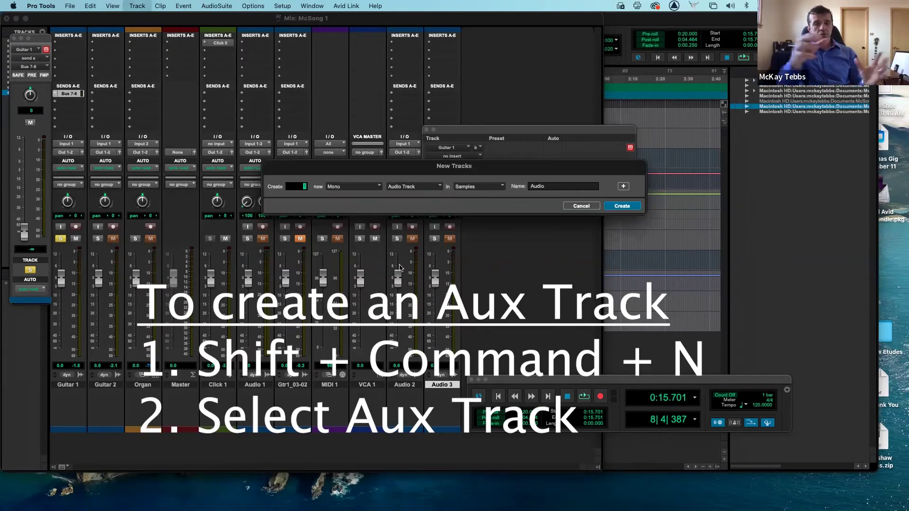
{"action": "left_click", "coordinate": [430, 191]}
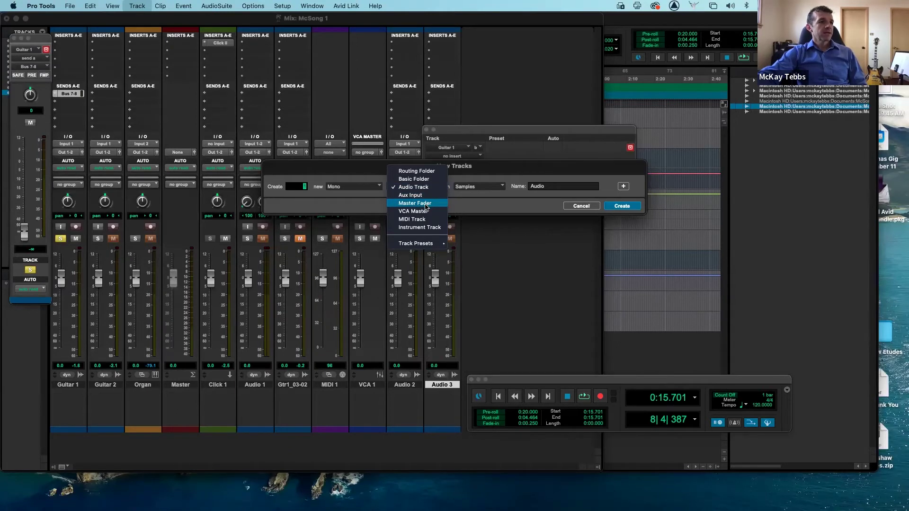
{"action": "left_click", "coordinate": [426, 196]}
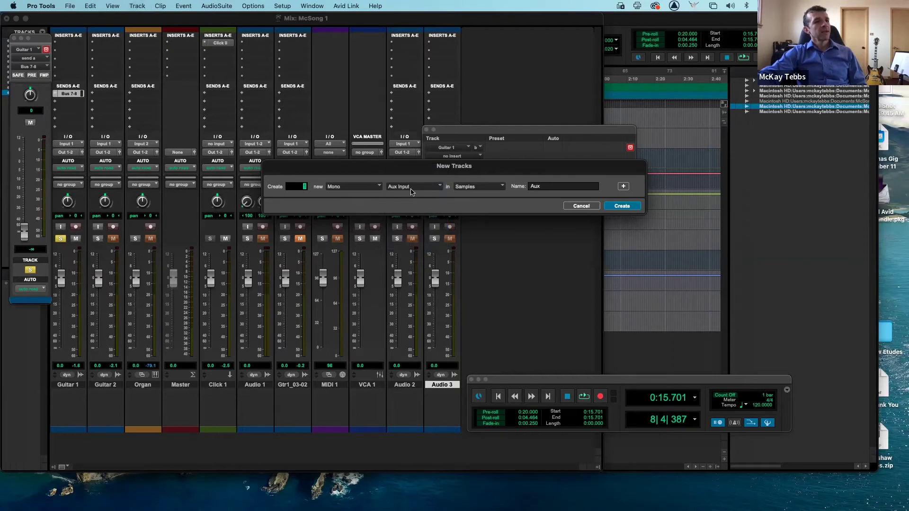
{"action": "left_click", "coordinate": [618, 207]}
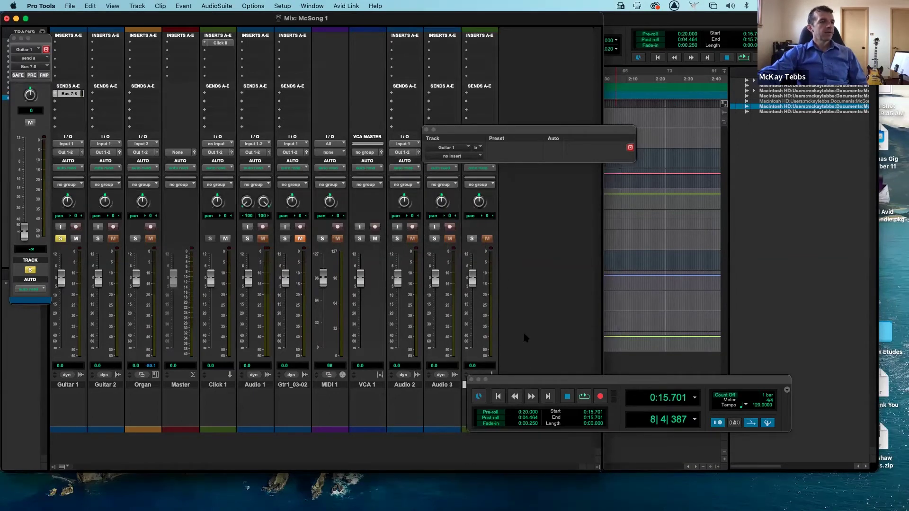
- Move the Transport window clear of the new aux track's name and rename the track as Delay
{"action": "left_click_drag", "start_coordinate": [528, 377], "coordinate": [599, 326]}
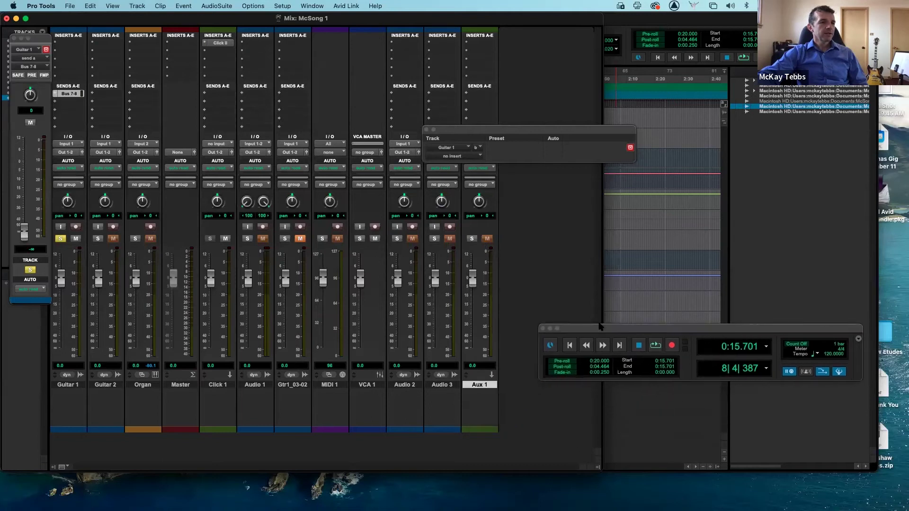
{"action": "double_click", "coordinate": [480, 385]}
{"action": "type", "text": "Delary"}
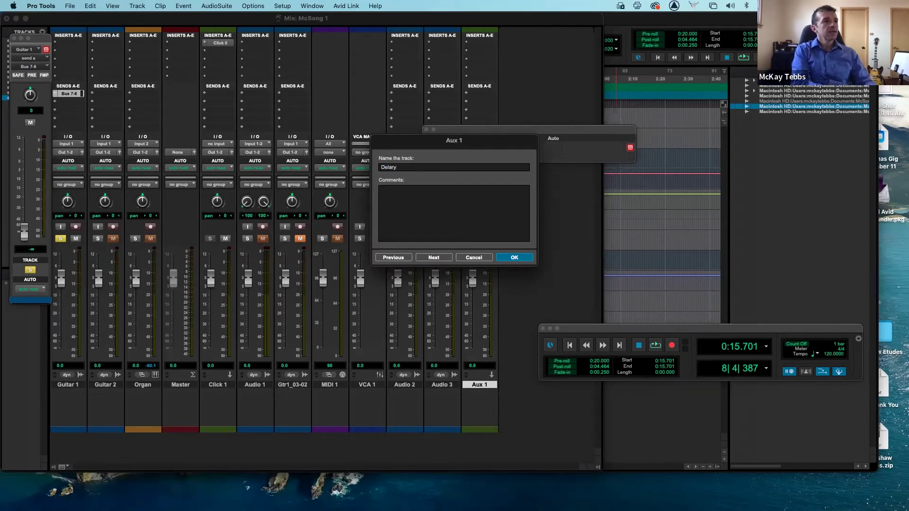
{"action": "key", "text": "XF86AudioRaiseVolume"}
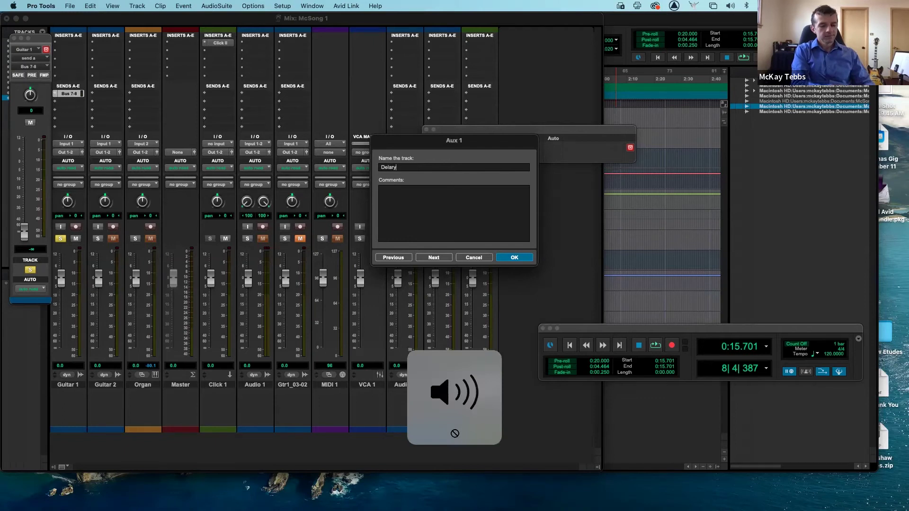
{"action": "key", "text": "BackSpace"}
{"action": "key", "text": "BackSpace"}
{"action": "type", "text": "y"}
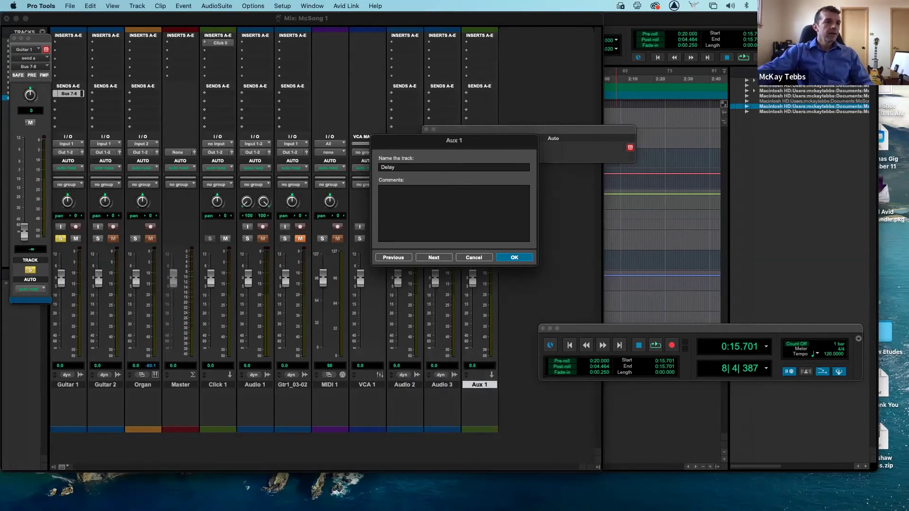
{"action": "key", "text": "Return"}
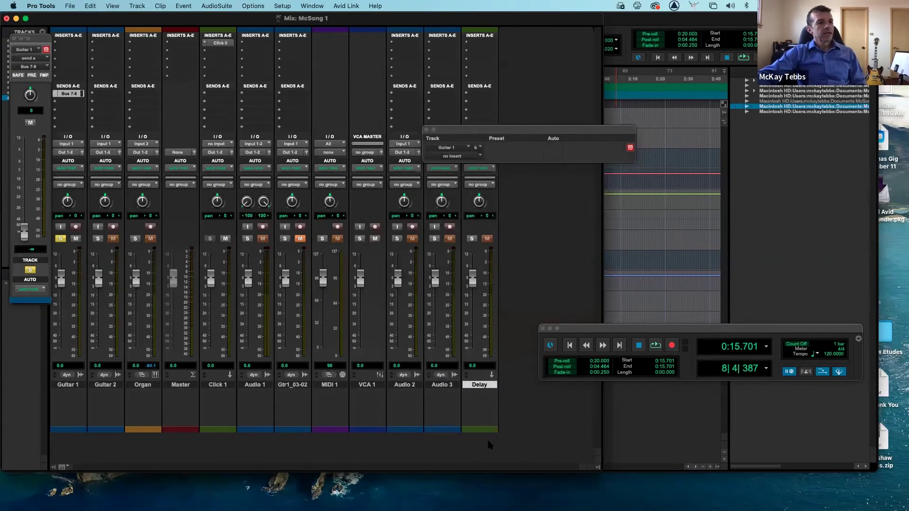
- Move the Delay track directly after Organ, reorder Master to follow Click 1 in the Edit window and return to the Mix window
{"action": "left_click_drag", "start_coordinate": [484, 432], "coordinate": [178, 430]}
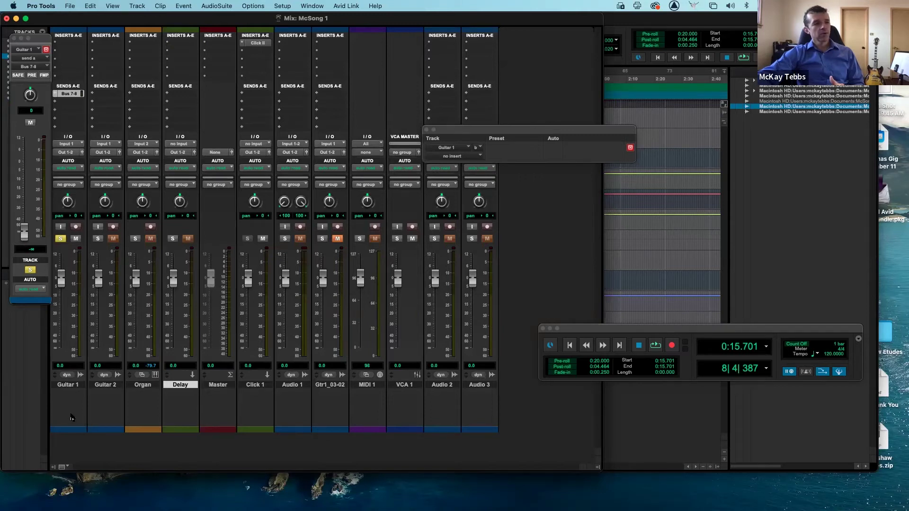
{"action": "mouse_move", "coordinate": [188, 431]}
{"action": "left_mouse_down"}
{"action": "mouse_move", "coordinate": [274, 431]}
{"action": "mouse_move", "coordinate": [180, 429]}
{"action": "left_mouse_up"}
{"action": "key", "text": "super+equal"}
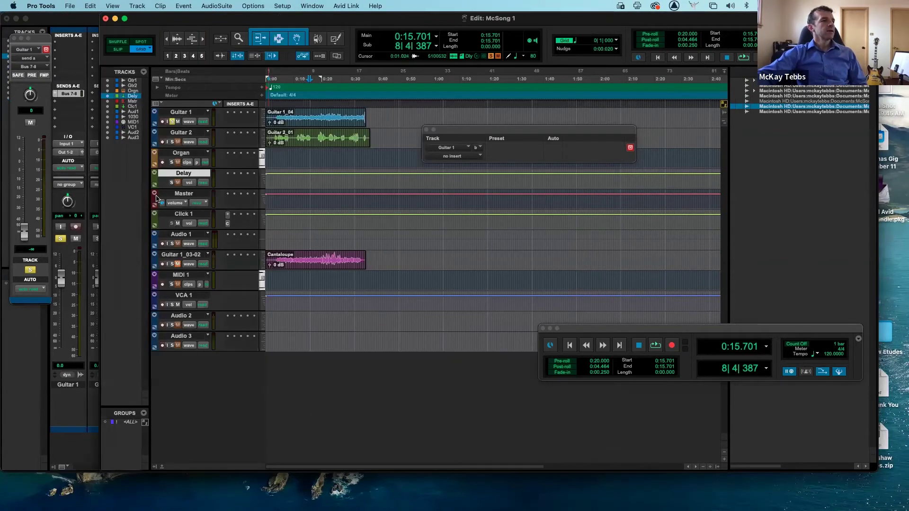
{"action": "left_click_drag", "start_coordinate": [156, 200], "coordinate": [155, 220]}
{"action": "key", "text": "super+equal"}
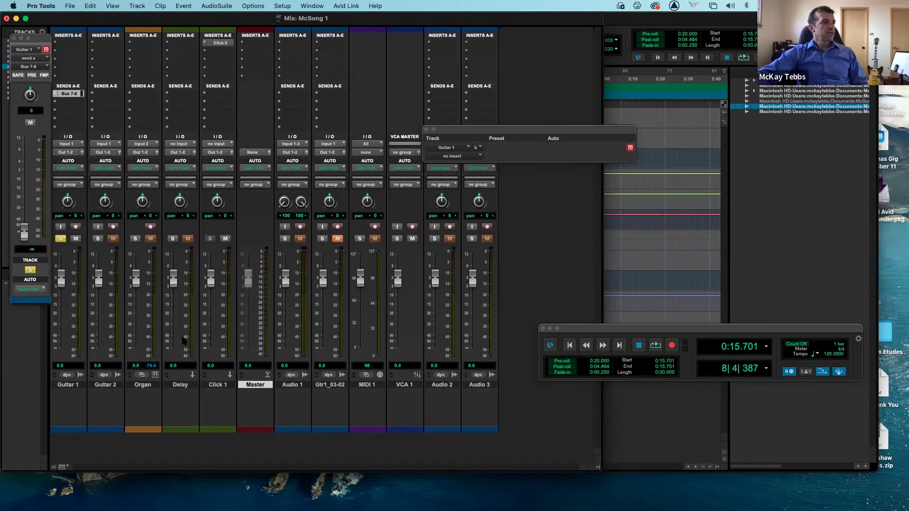
- Move the Click 1 strip directly after Master and set the Delay track's input to Bus 7 (Mono)
{"action": "left_click_drag", "start_coordinate": [225, 432], "coordinate": [286, 430]}
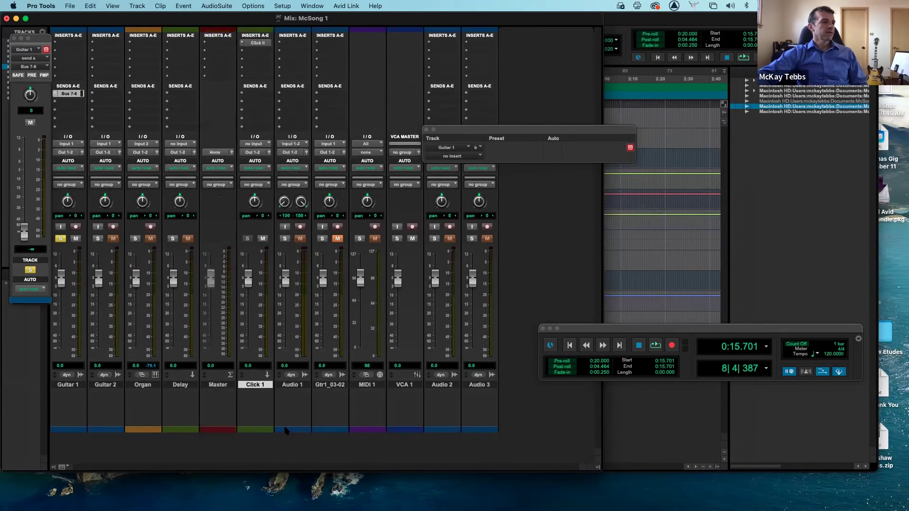
{"action": "left_click", "coordinate": [178, 430]}
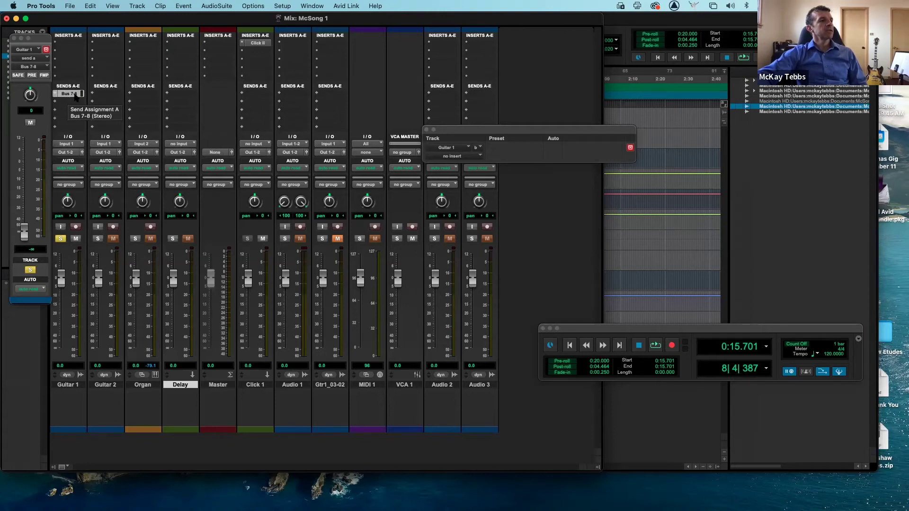
{"action": "left_click", "coordinate": [184, 145]}
{"action": "mouse_move", "coordinate": [188, 152]}
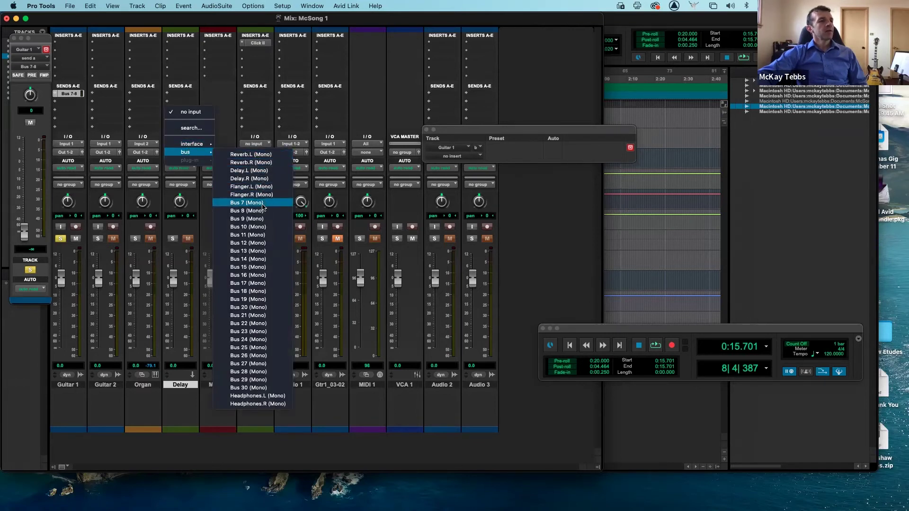
{"action": "left_click", "coordinate": [246, 203]}
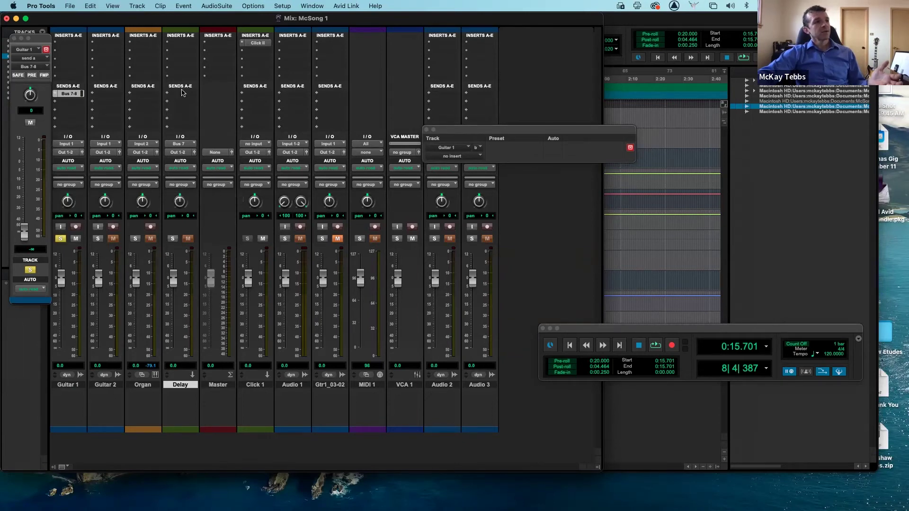
- Insert the Mod Delay III (mono) plug-in in the Delay track's first insert slot and reposition its window higher
{"action": "left_click", "coordinate": [180, 45]}
{"action": "mouse_move", "coordinate": [209, 42]}
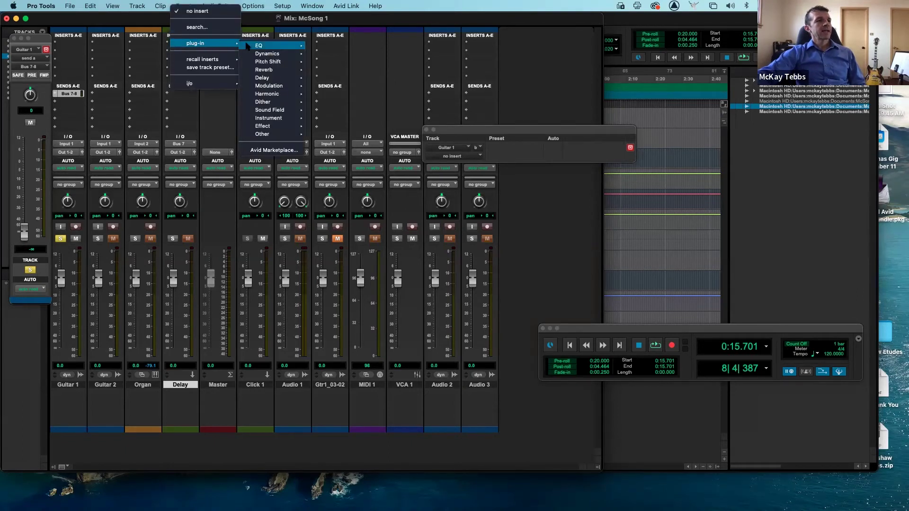
{"action": "mouse_move", "coordinate": [272, 79]}
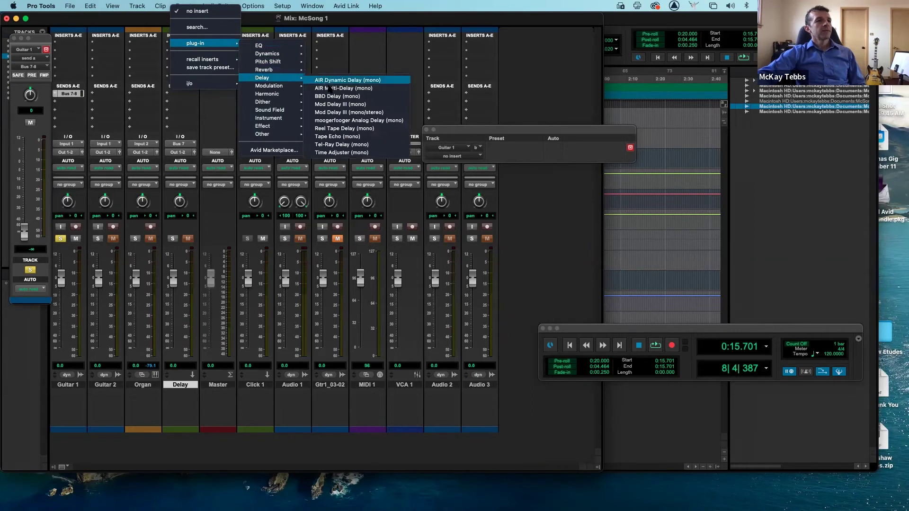
{"action": "left_click", "coordinate": [336, 103]}
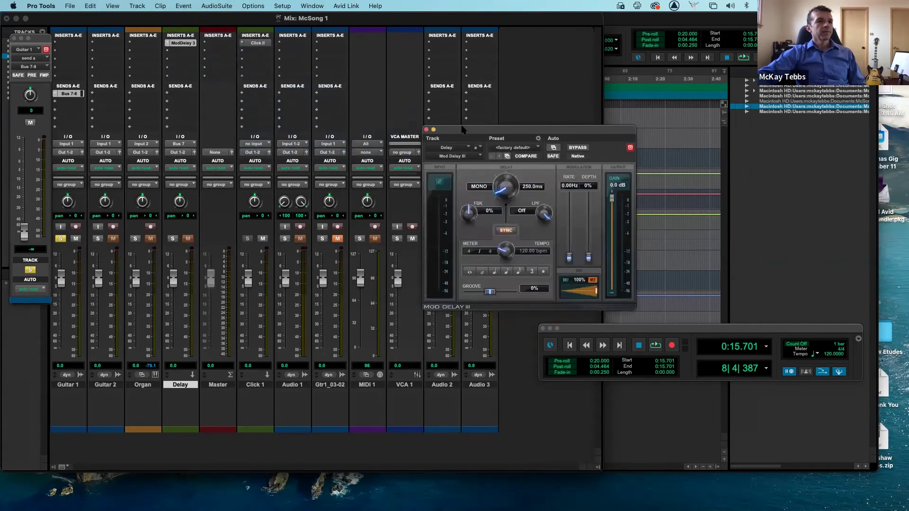
{"action": "left_click_drag", "start_coordinate": [463, 130], "coordinate": [444, 86]}
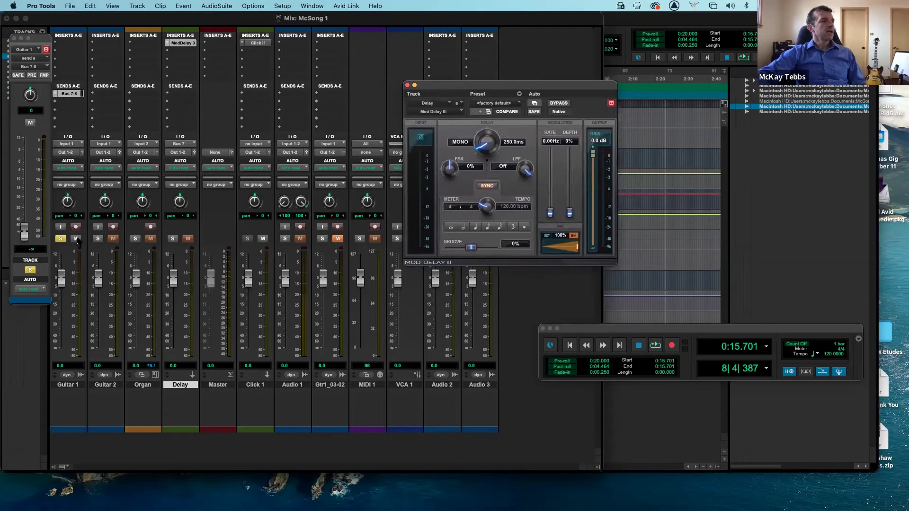
- Audition the song with Guitar 1's send fader fully down, and close and reopen its Bus 7-8 send window
{"action": "key", "text": "space"}
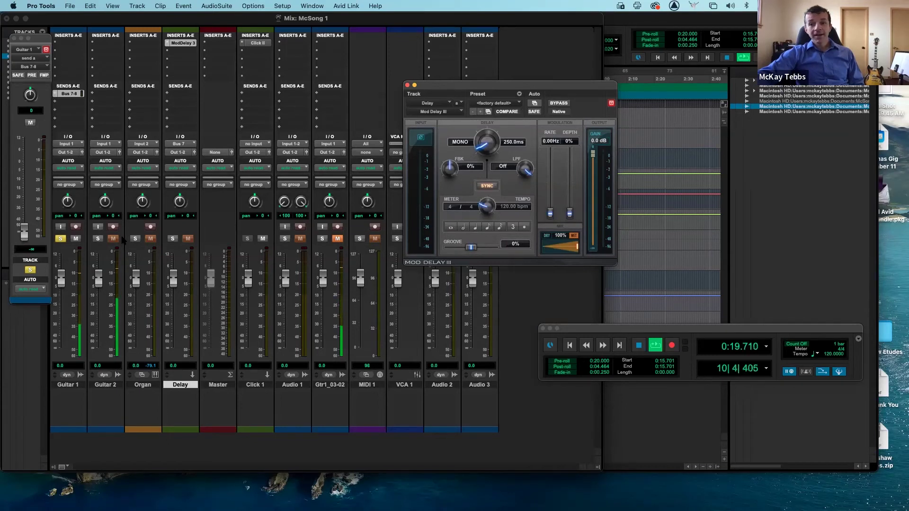
{"action": "key", "text": "space"}
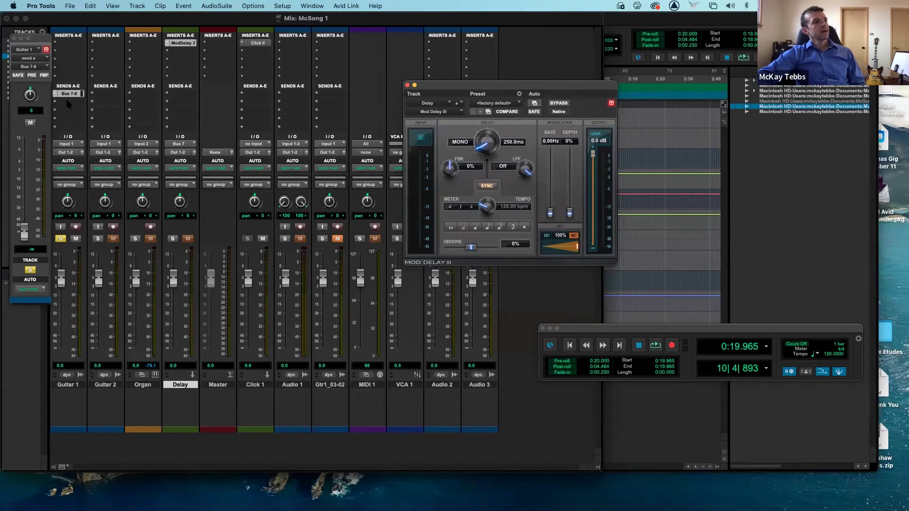
{"action": "left_click", "coordinate": [13, 37]}
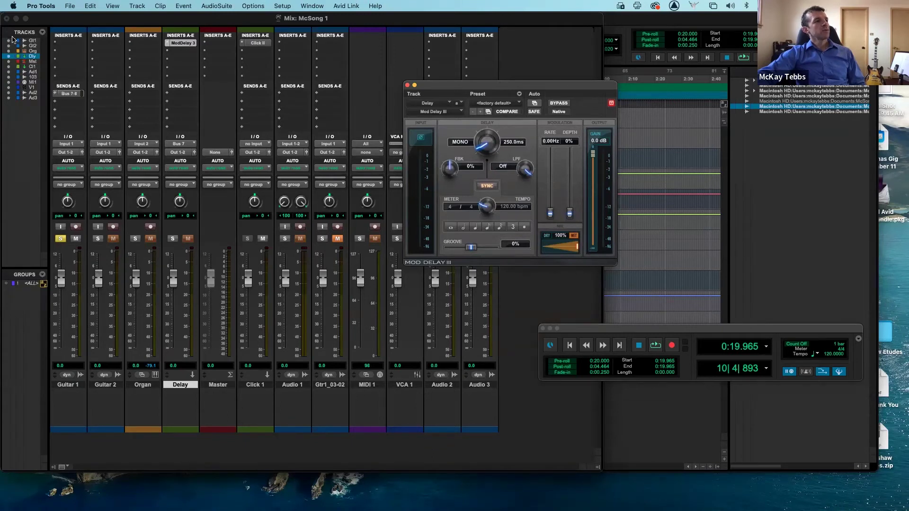
{"action": "left_click", "coordinate": [70, 94]}
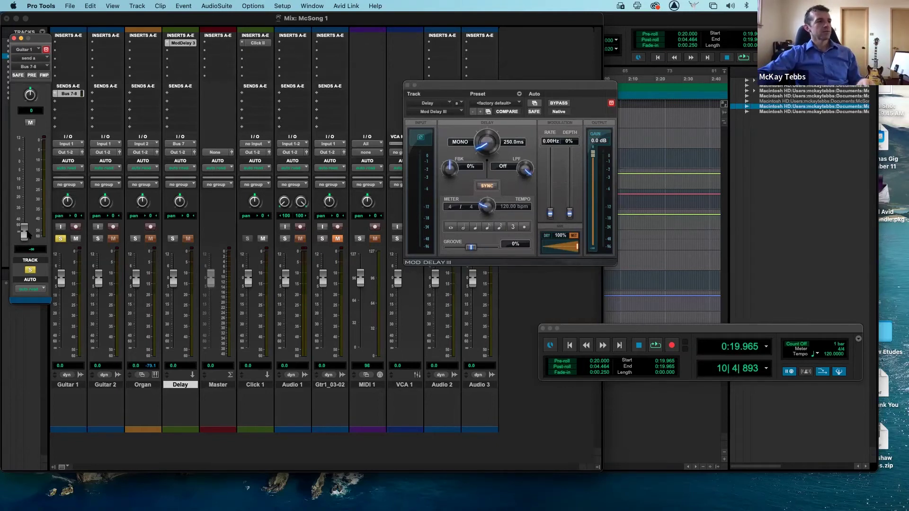
- Raise Guitar 1's Bus 7-8 send level to about +5.0 dB while auditioning playback
{"action": "left_click_drag", "start_coordinate": [26, 233], "coordinate": [30, 207]}
{"action": "left_click_drag", "start_coordinate": [28, 186], "coordinate": [26, 156]}
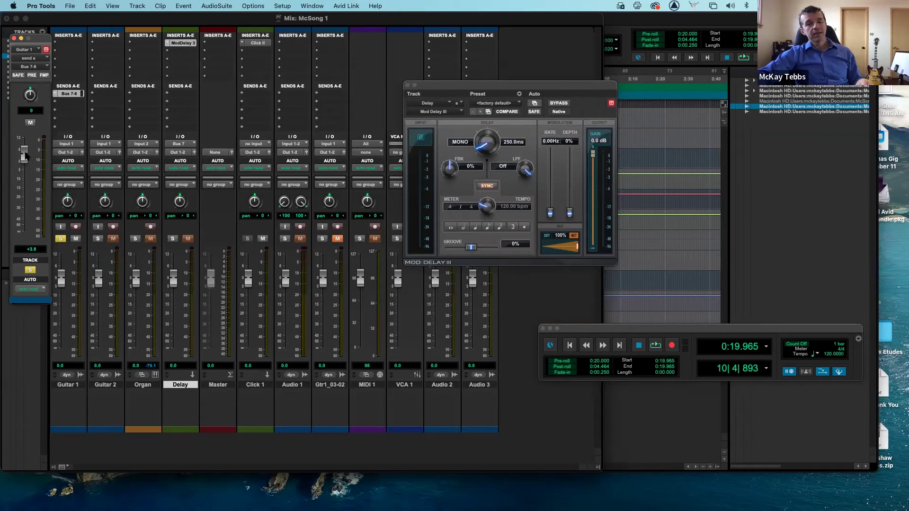
{"action": "key", "text": "space"}
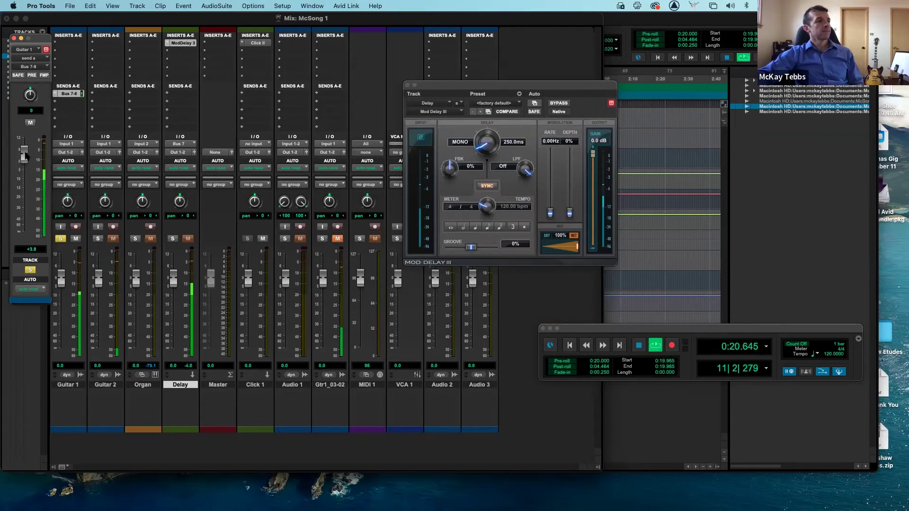
{"action": "left_click_drag", "start_coordinate": [26, 156], "coordinate": [27, 154]}
{"action": "key", "text": "space"}
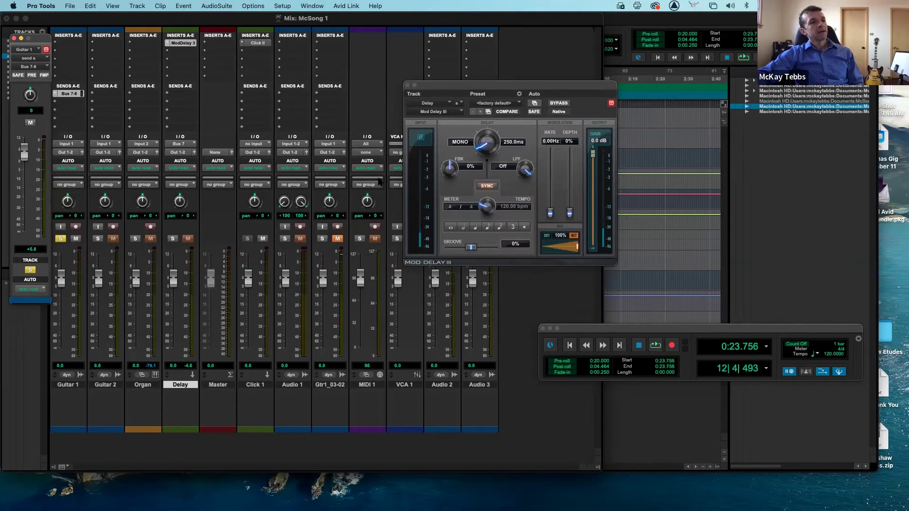
- Load the Long Echo preset in Mod Delay III on the Delay track and audition it
{"action": "left_click", "coordinate": [513, 103]}
{"action": "scroll", "coordinate": [513, 76], "scroll_direction": "up", "scroll_amount": 10}
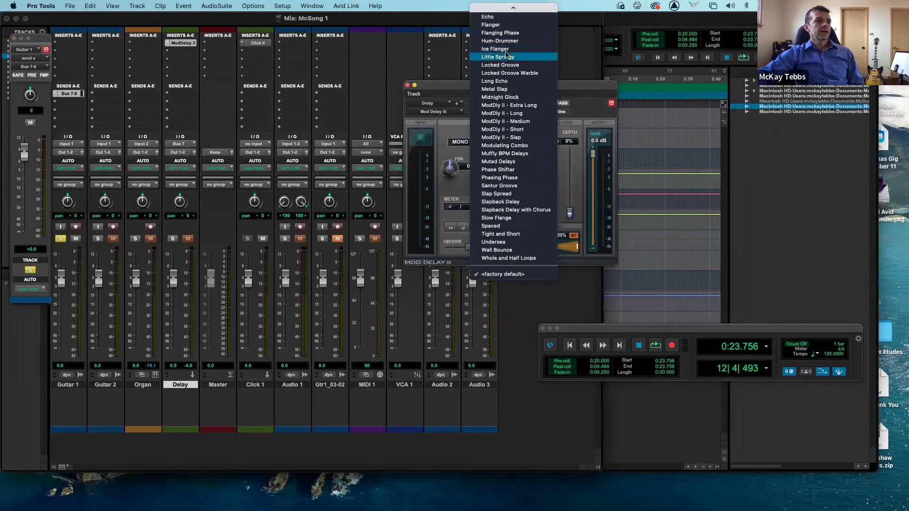
{"action": "left_click", "coordinate": [495, 81]}
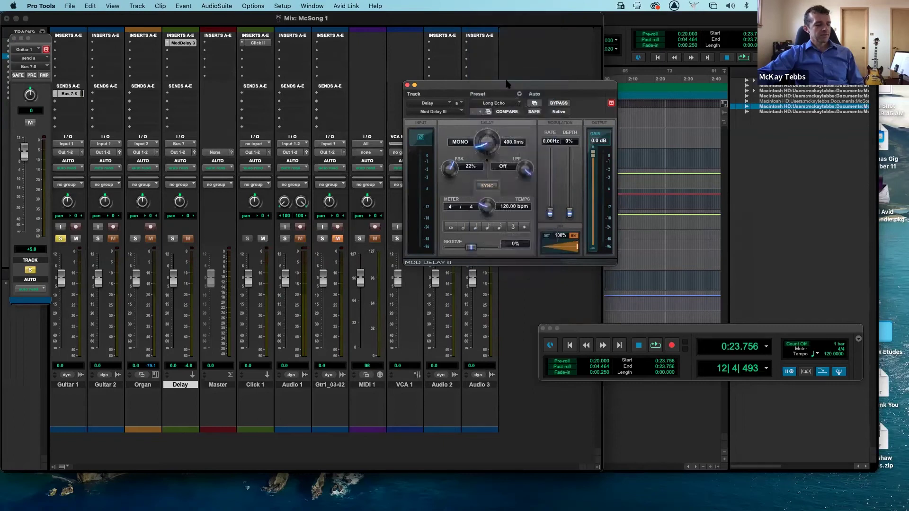
{"action": "key", "text": "space"}
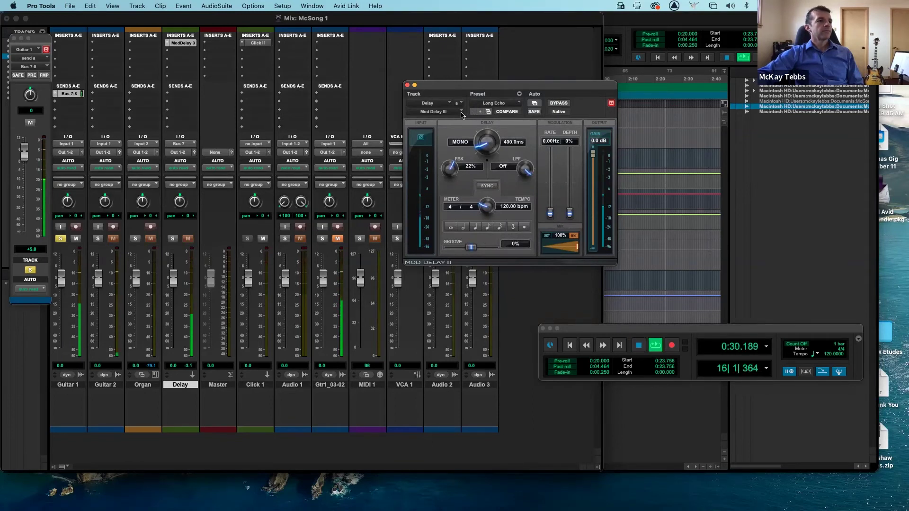
{"action": "key", "text": "space"}
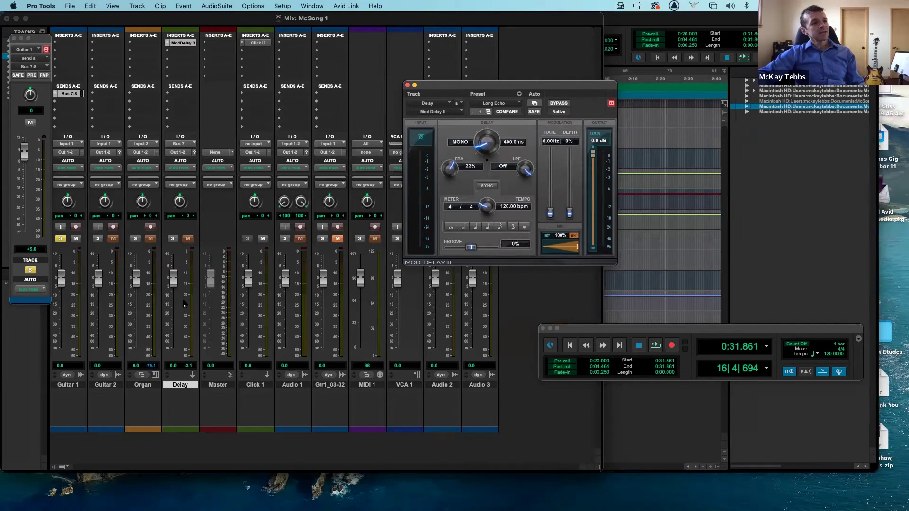
- Solo the Delay track and play the song to audition it together with Guitar 1
{"action": "left_click", "coordinate": [174, 238]}
{"action": "key", "text": "space"}
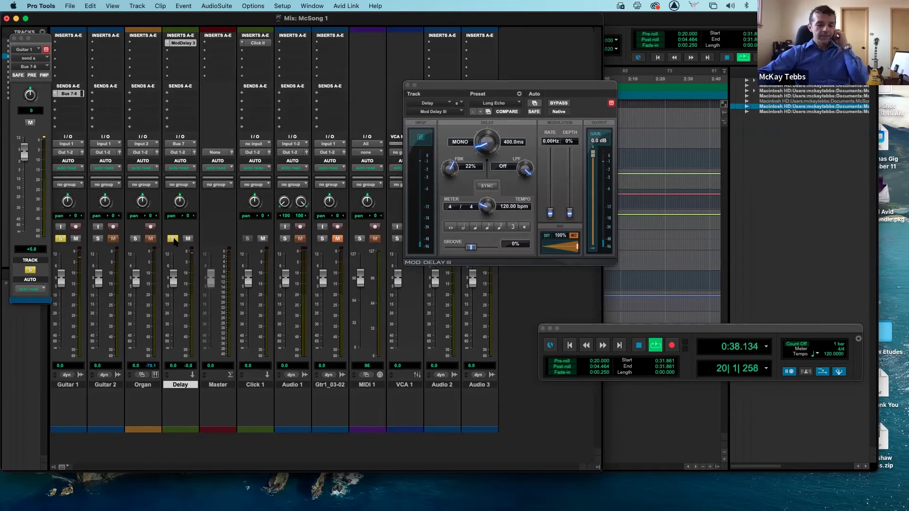
{"action": "key", "text": "space"}
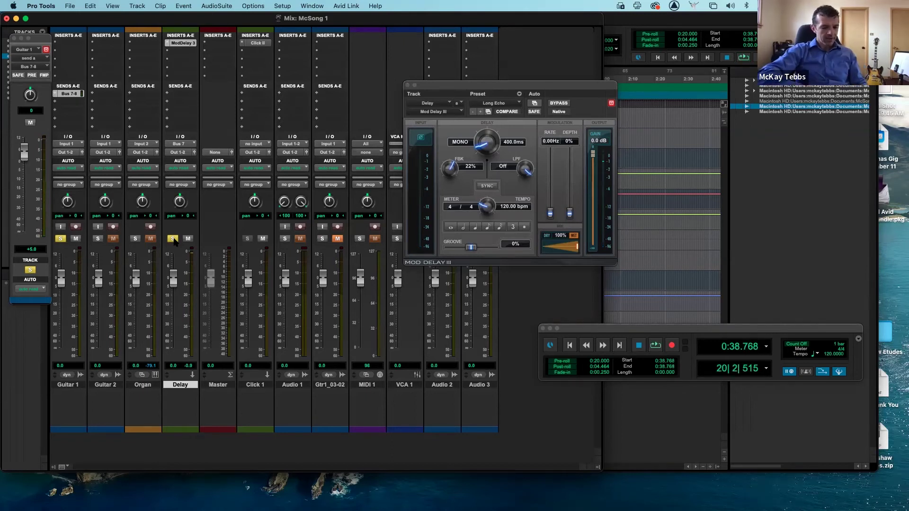
- Select the Guitar 1 clip in the Edit window, play it from the session start and return to the Mix window
{"action": "key", "text": "super+equal"}
{"action": "key", "text": "Return"}
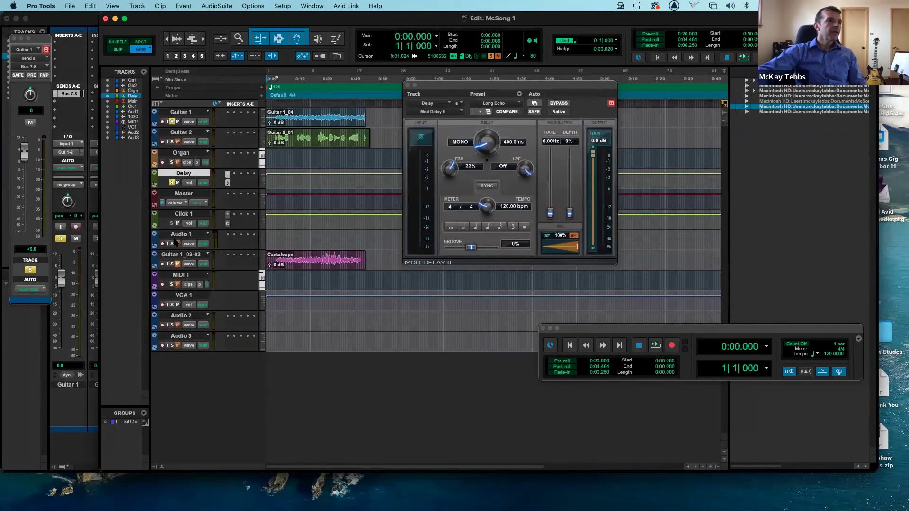
{"action": "left_click", "coordinate": [289, 122]}
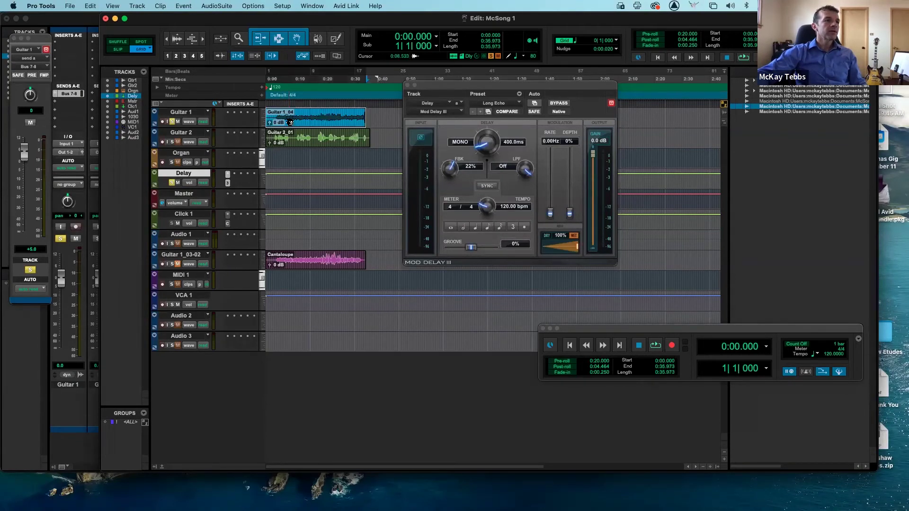
{"action": "left_click", "coordinate": [656, 347]}
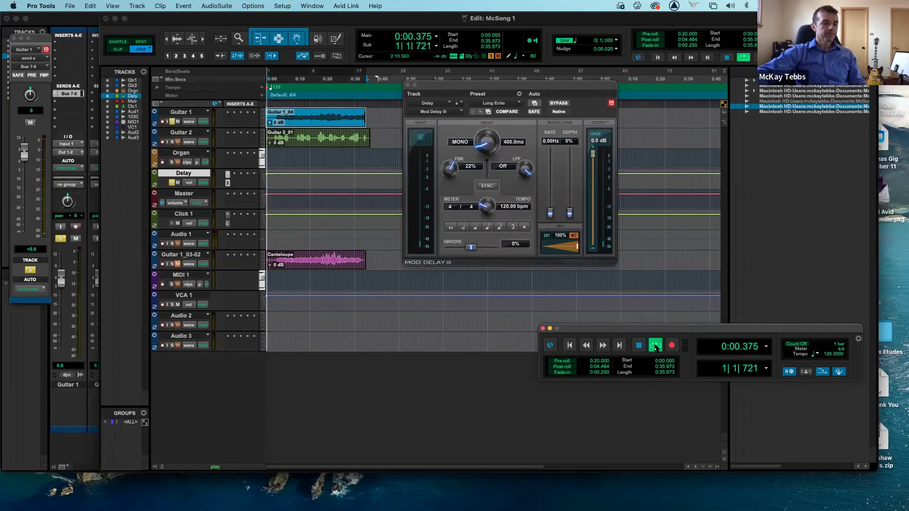
{"action": "key", "text": "super+equal"}
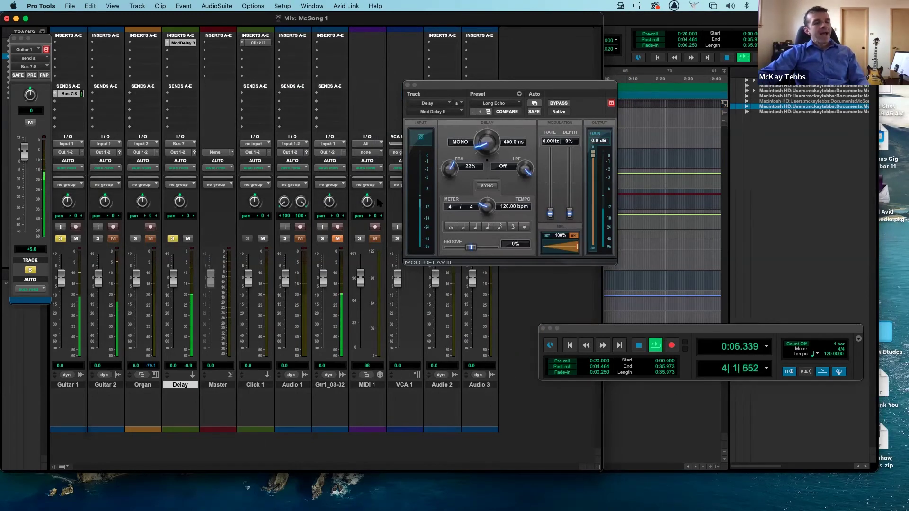
{"action": "key", "text": "space"}
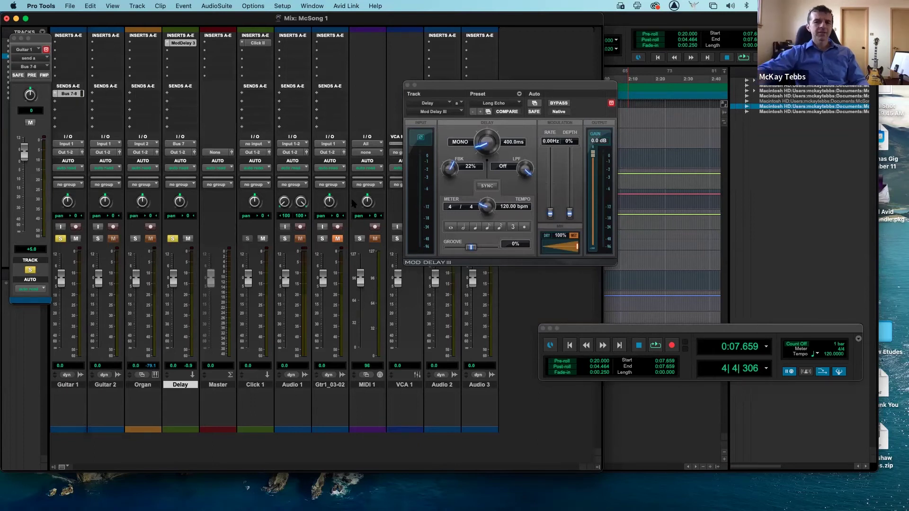
- Lower Guitar 1's Bus 7-8 send level to about -5.9 dB, auditioning the delay amount during playback
{"action": "key", "text": "space"}
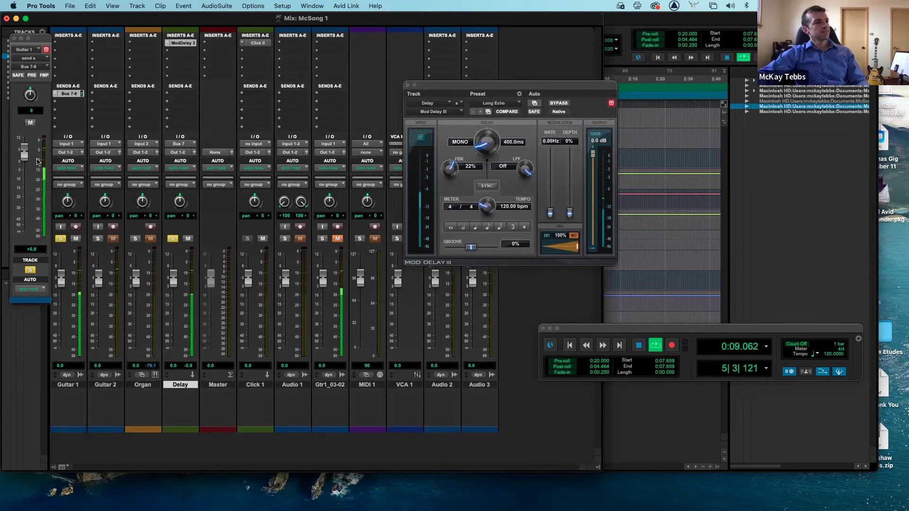
{"action": "left_click_drag", "start_coordinate": [27, 155], "coordinate": [25, 184]}
{"action": "key", "text": "space"}
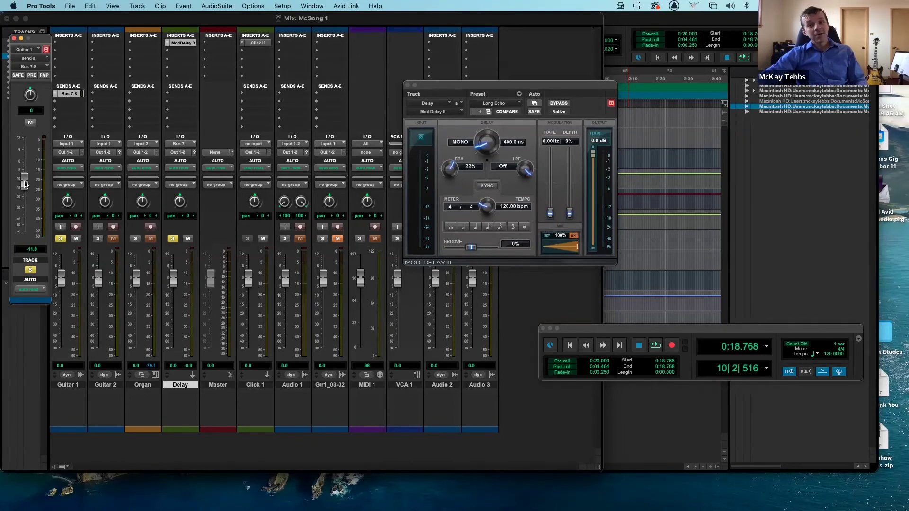
{"action": "key", "text": "space"}
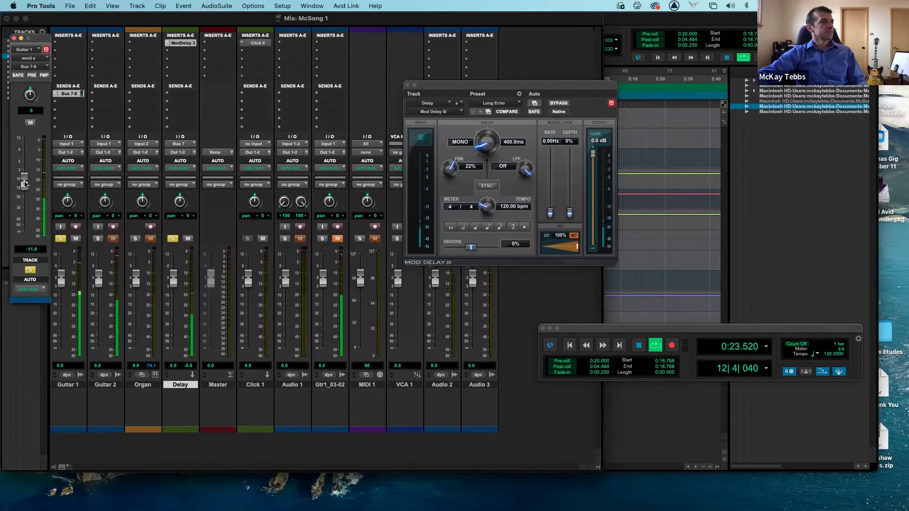
{"action": "left_click_drag", "start_coordinate": [25, 184], "coordinate": [26, 174]}
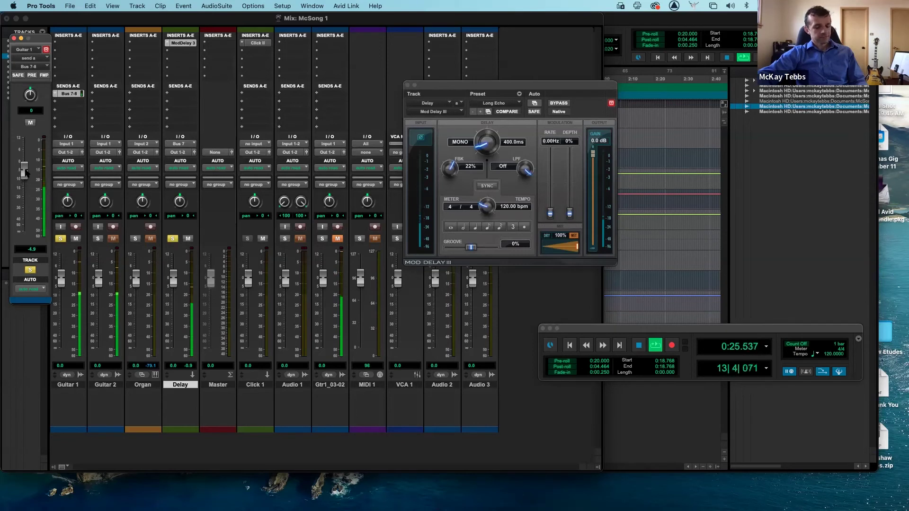
{"action": "key", "text": "space"}
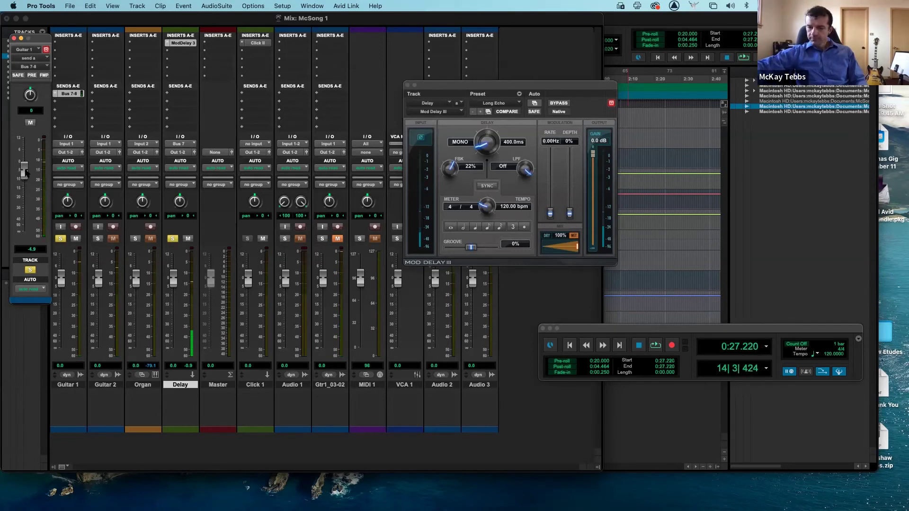
{"action": "left_click_drag", "start_coordinate": [26, 173], "coordinate": [27, 175]}
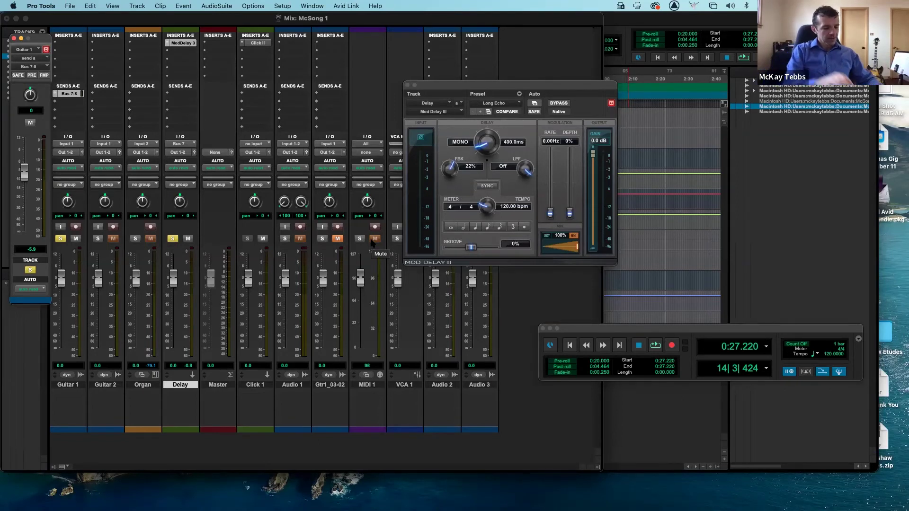
- Create one new mono Aux Input track and name it Reverb
{"action": "key", "text": "shift+super+n"}
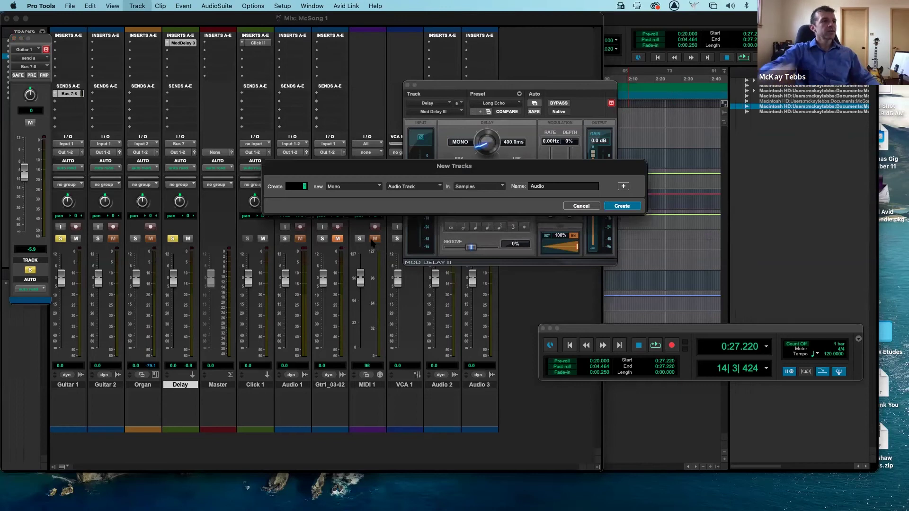
{"action": "left_click", "coordinate": [427, 189]}
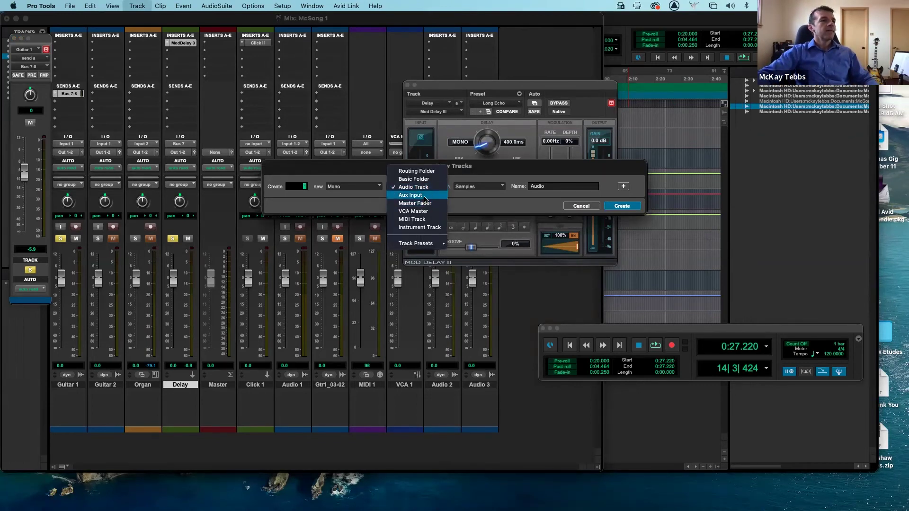
{"action": "left_click", "coordinate": [426, 195]}
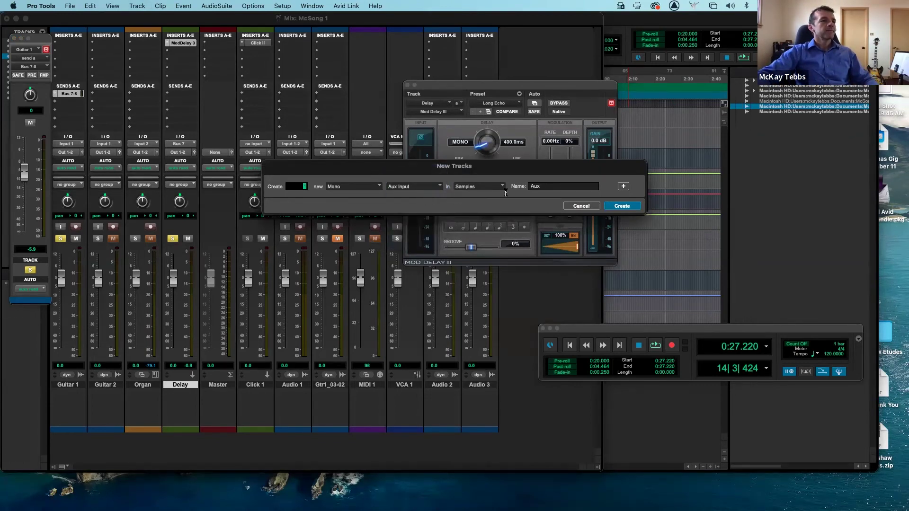
{"action": "left_click", "coordinate": [622, 206]}
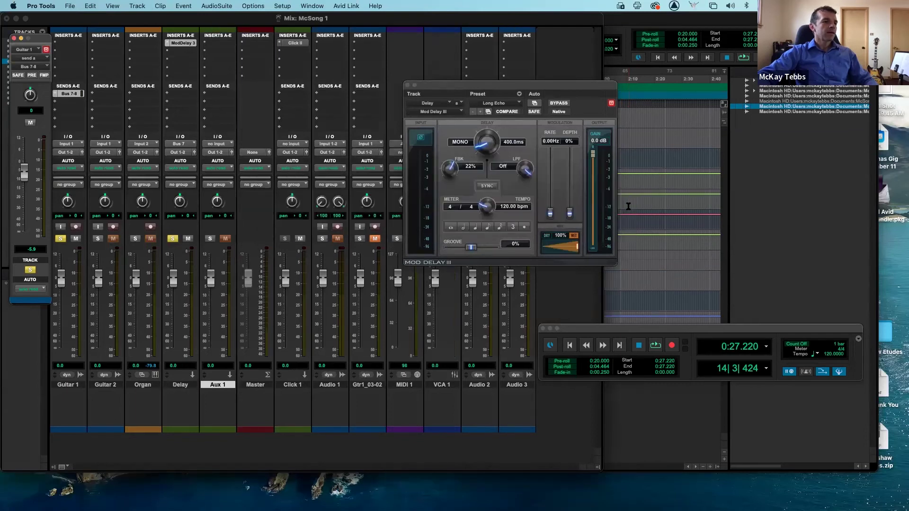
{"action": "double_click", "coordinate": [218, 385]}
{"action": "type", "text": "Reverb"}
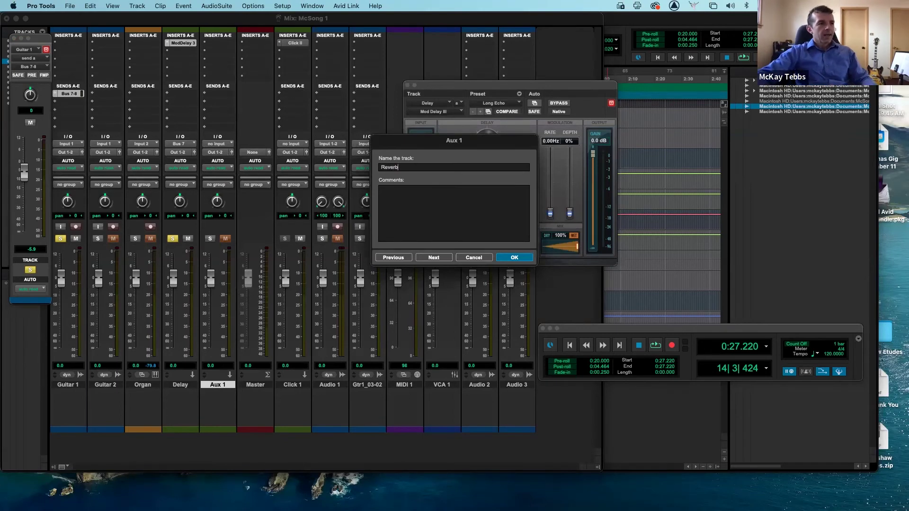
{"action": "left_click", "coordinate": [514, 259]}
- Set the Reverb track's input to Bus 7 (Mono)
{"action": "left_click", "coordinate": [220, 144]}
{"action": "mouse_move", "coordinate": [231, 152]}
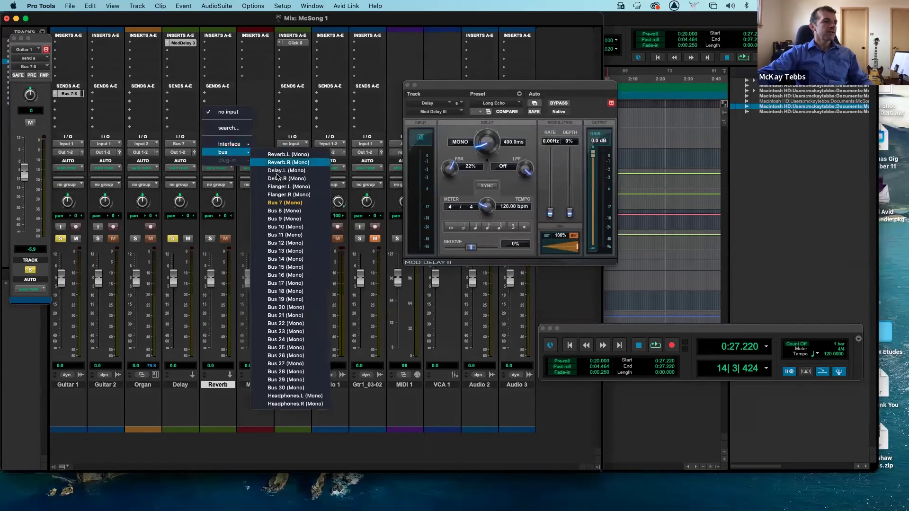
{"action": "left_click", "coordinate": [295, 203]}
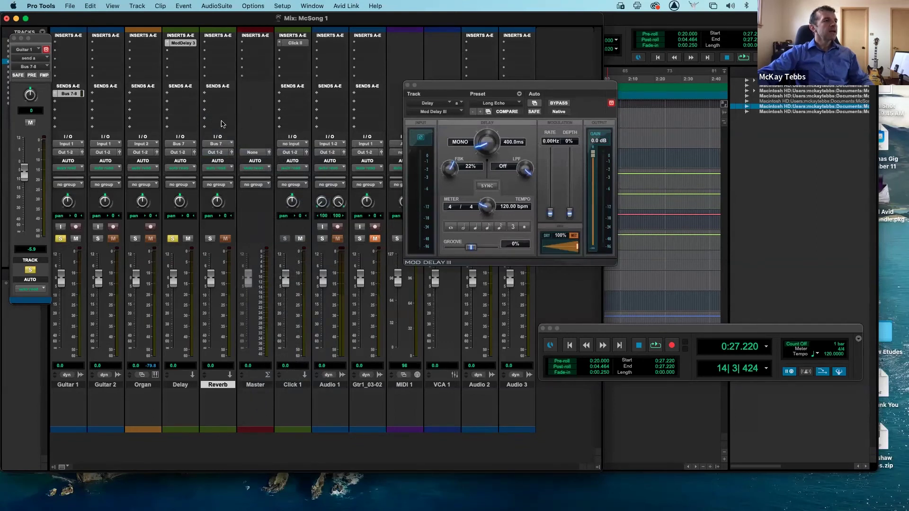
- Close the Mod Delay III window and insert the mono D-Verb plug-in on the Reverb track
{"action": "left_click", "coordinate": [408, 84]}
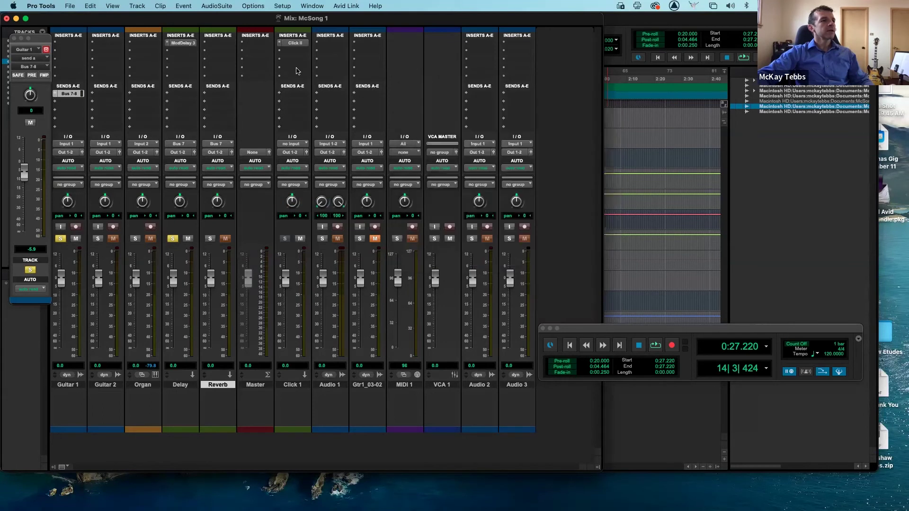
{"action": "left_click", "coordinate": [225, 44]}
{"action": "mouse_move", "coordinate": [246, 43]}
{"action": "mouse_move", "coordinate": [316, 71]}
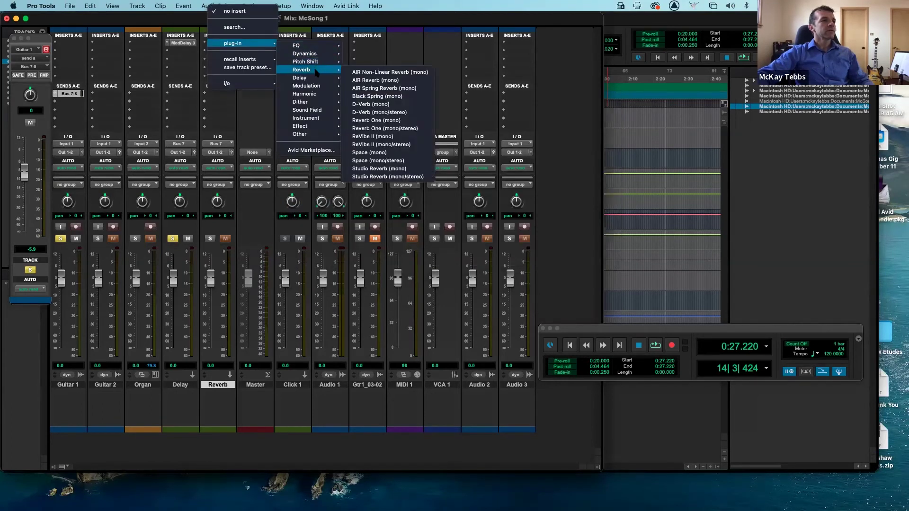
{"action": "left_click", "coordinate": [410, 104]}
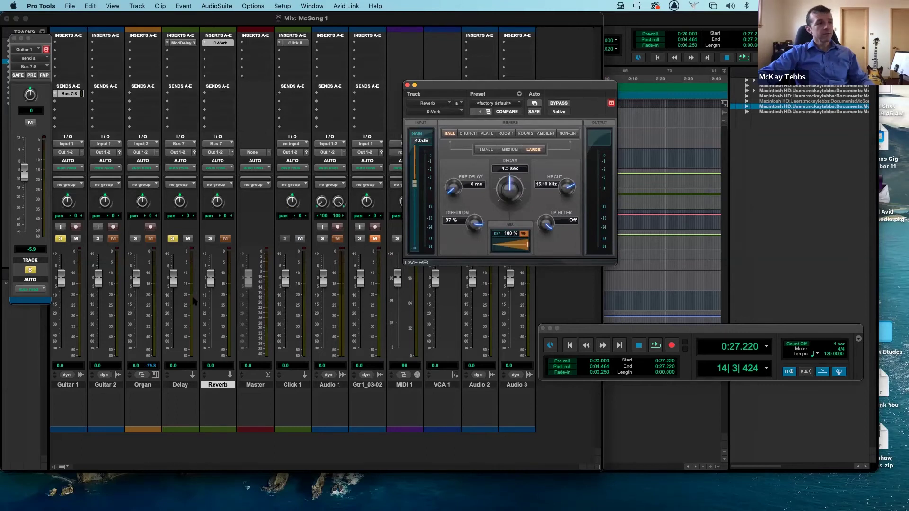
- Solo the Reverb track in place of Delay and raise Guitar 1's Bus 7-8 send level during playback
{"action": "left_click", "coordinate": [210, 239]}
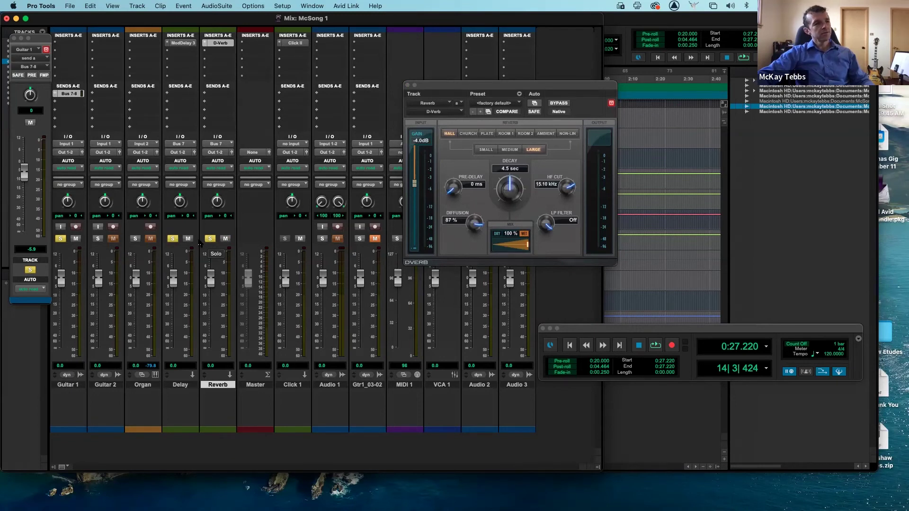
{"action": "left_click", "coordinate": [172, 239]}
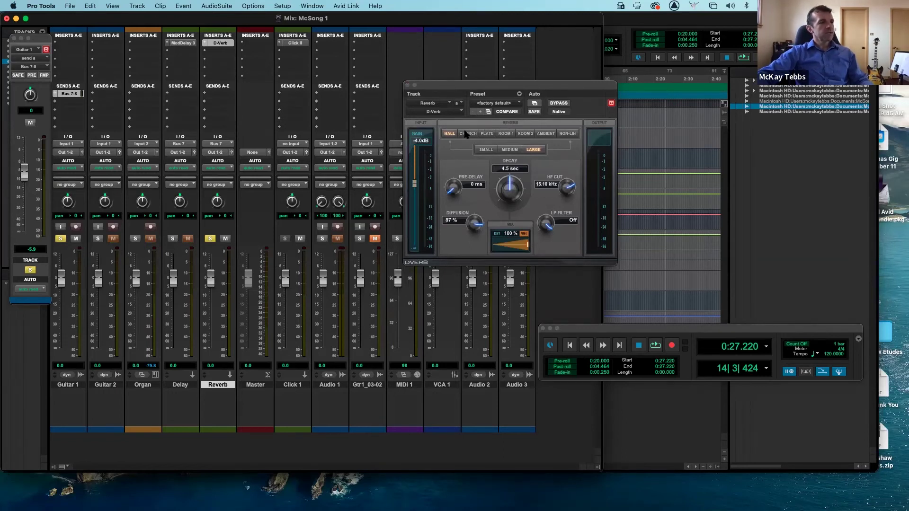
{"action": "key", "text": "space"}
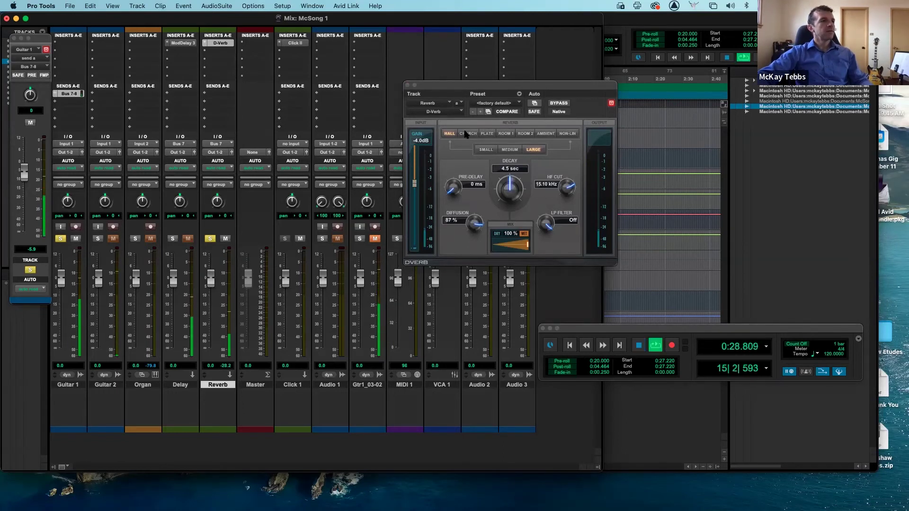
{"action": "left_click_drag", "start_coordinate": [24, 171], "coordinate": [24, 147]}
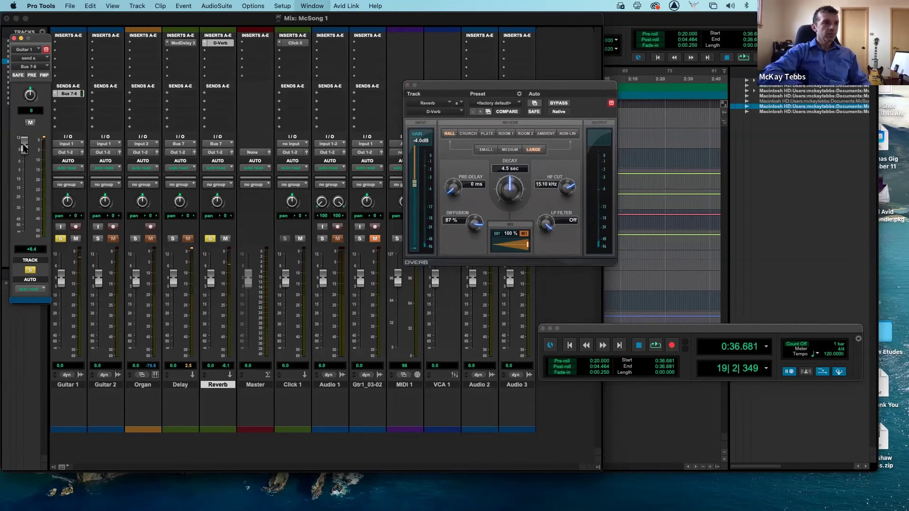
- Select the Guitar 1 clip in the Edit window, return to the Mix window and play from the session start
{"action": "key", "text": "super+equal"}
{"action": "left_click", "coordinate": [293, 125]}
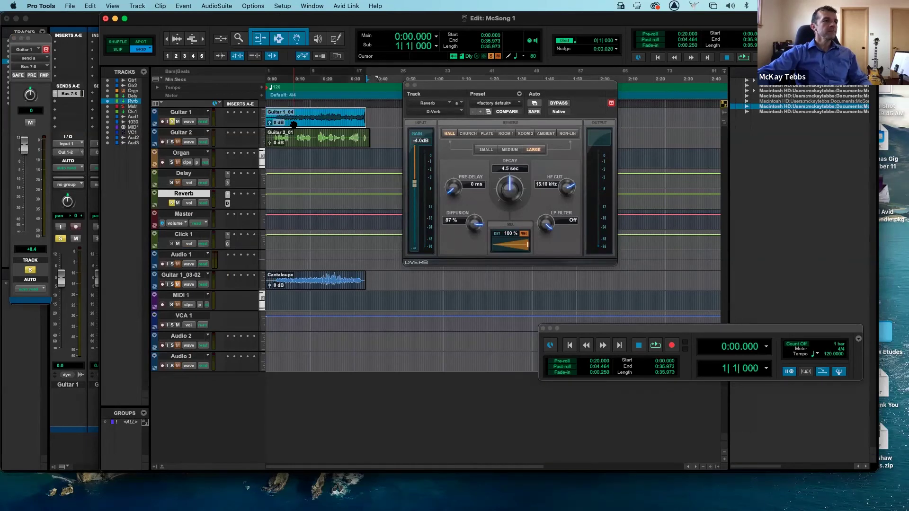
{"action": "key", "text": "super+equal"}
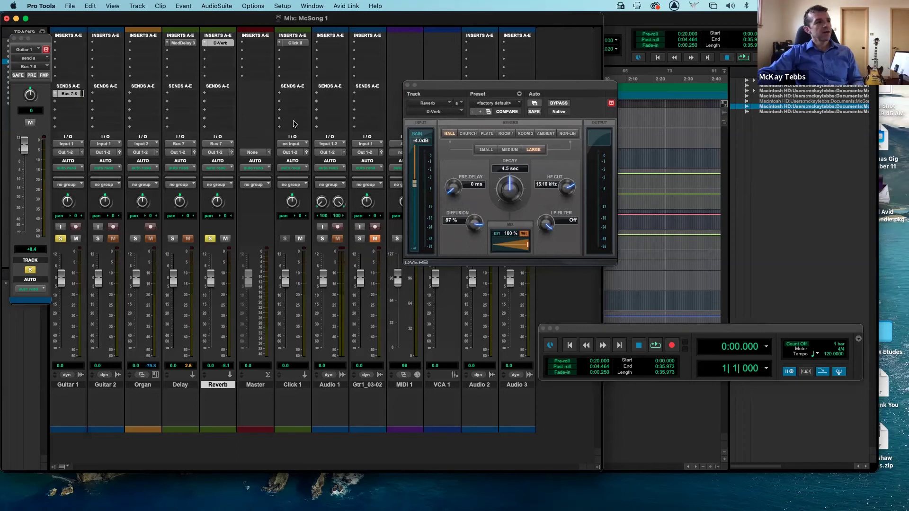
{"action": "key", "text": "space"}
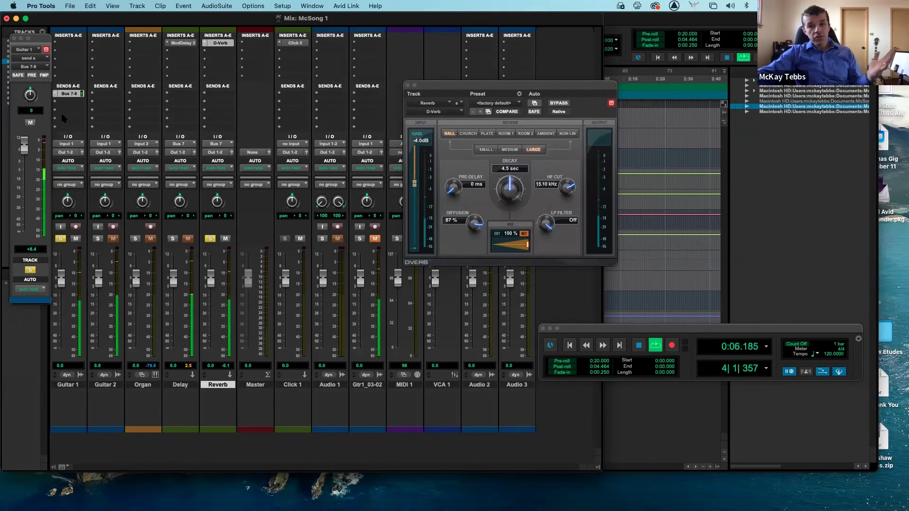
- Pull Guitar 1's Bus 7-8 send fully down, audition the reverb amount, and settle the level at about -7.0 dB
{"action": "left_click_drag", "start_coordinate": [24, 148], "coordinate": [19, 251]}
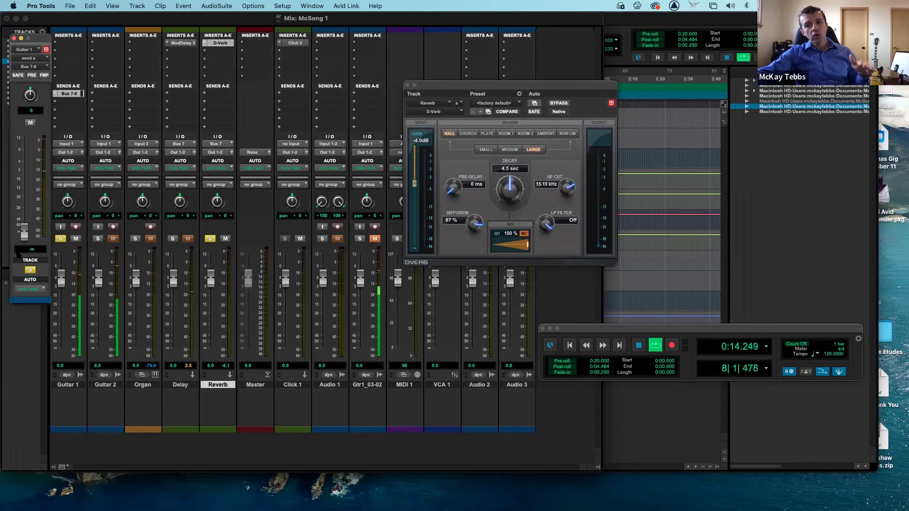
{"action": "left_click_drag", "start_coordinate": [24, 237], "coordinate": [24, 179]}
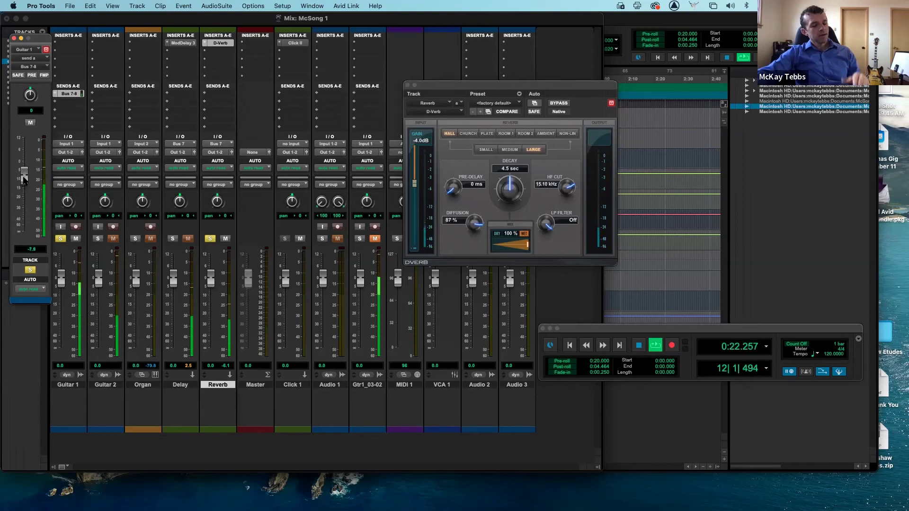
{"action": "key", "text": "space"}
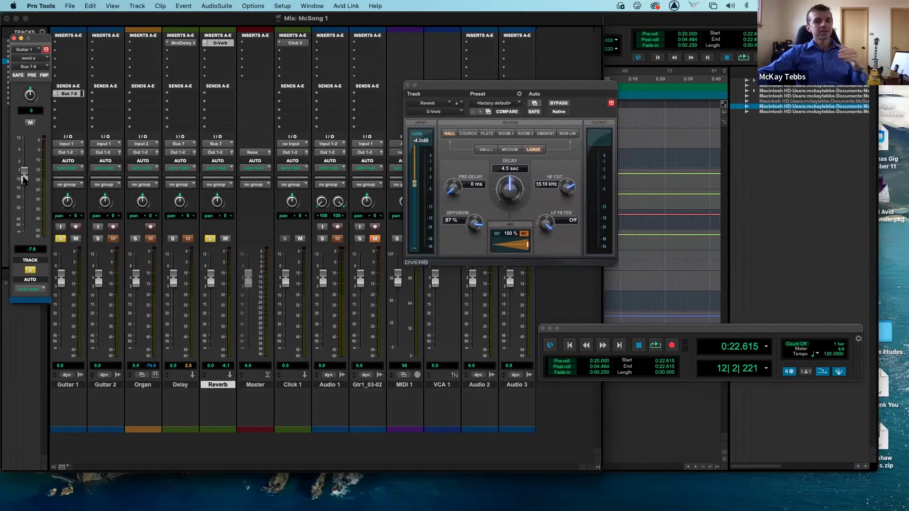
{"action": "left_click_drag", "start_coordinate": [24, 179], "coordinate": [24, 177]}
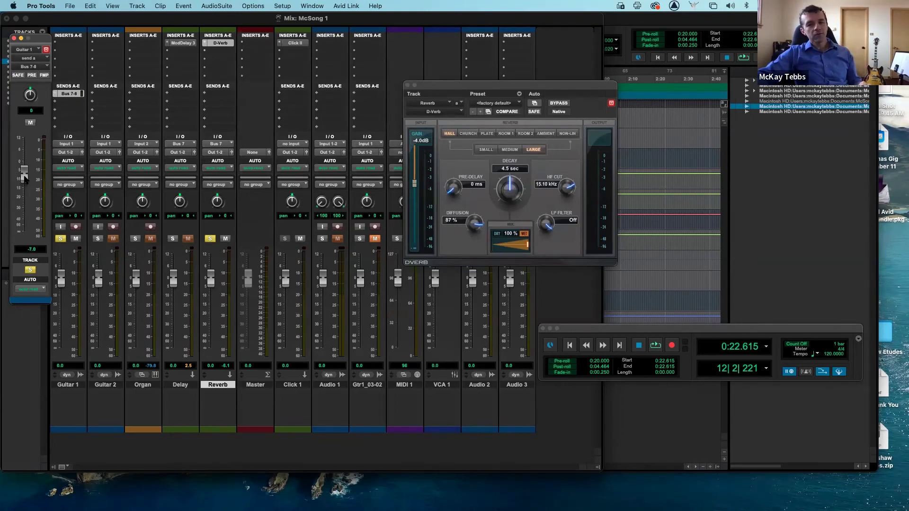
- Move Guitar 1's send window away from the Guitar 1 strip and solo Delay alongside Reverb during playback
{"action": "left_click_drag", "start_coordinate": [38, 42], "coordinate": [265, 63]}
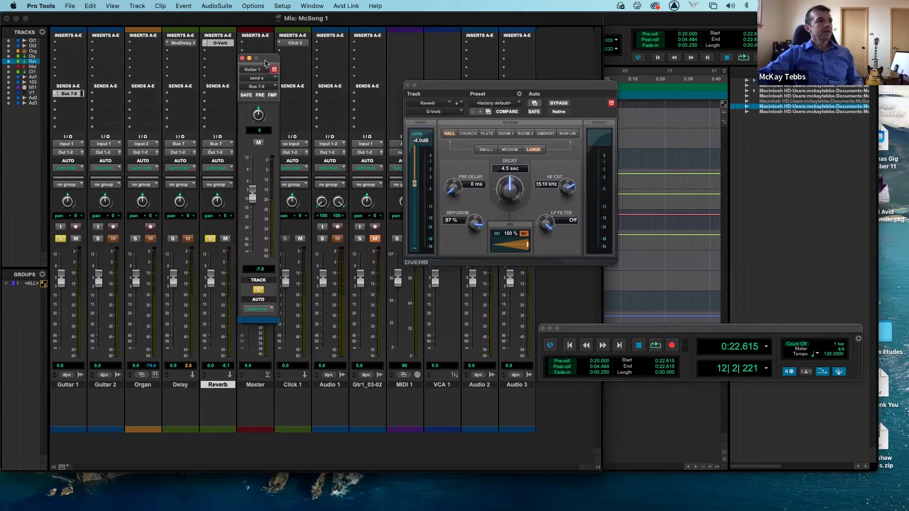
{"action": "left_click_drag", "start_coordinate": [266, 63], "coordinate": [342, 56]}
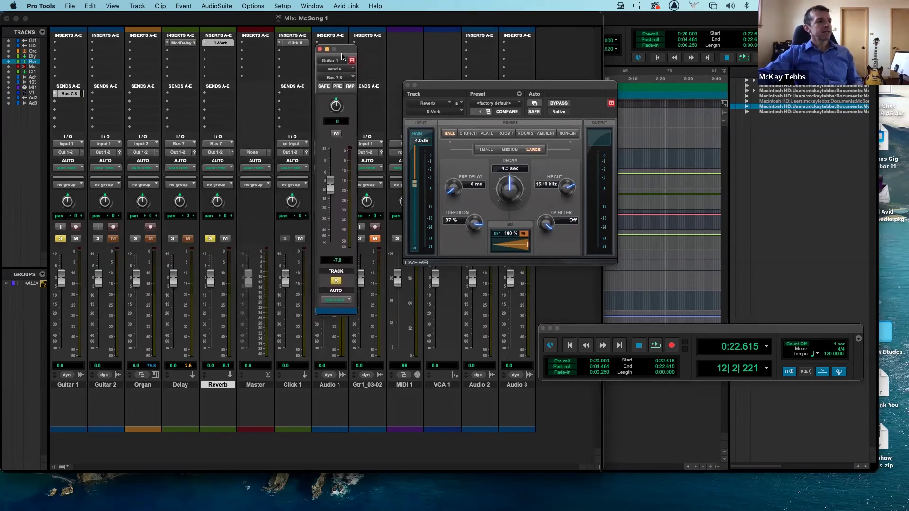
{"action": "key", "text": "space"}
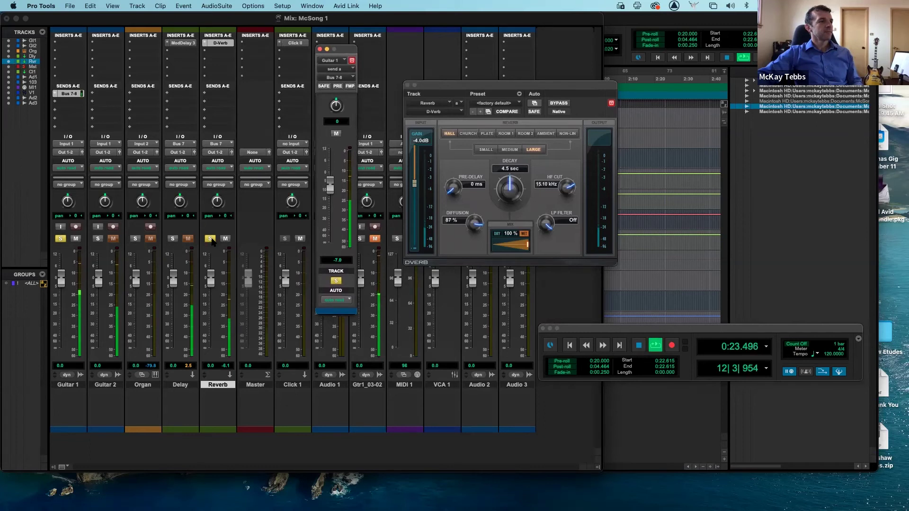
{"action": "left_click", "coordinate": [212, 241]}
{"action": "left_click", "coordinate": [211, 240]}
{"action": "left_click", "coordinate": [173, 239]}
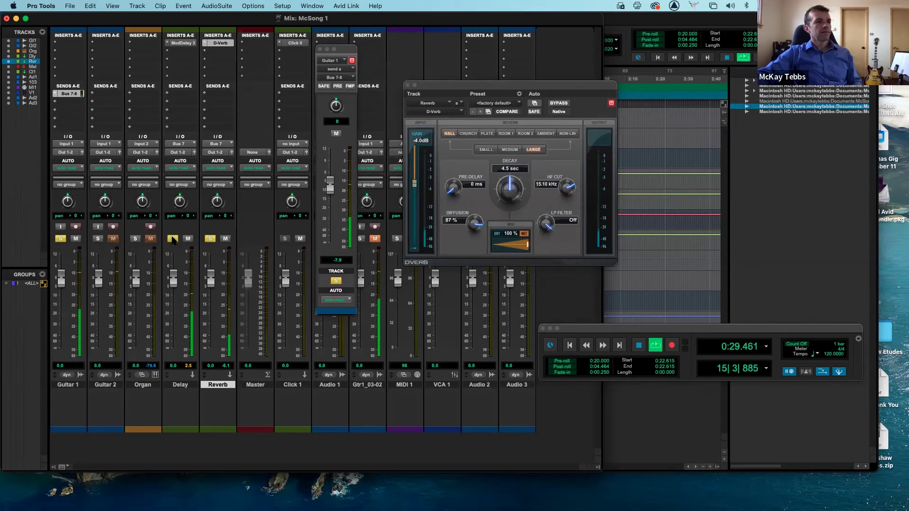
- Close the D-Verb and Guitar 1 send windows and stop playback
{"action": "left_click", "coordinate": [408, 86]}
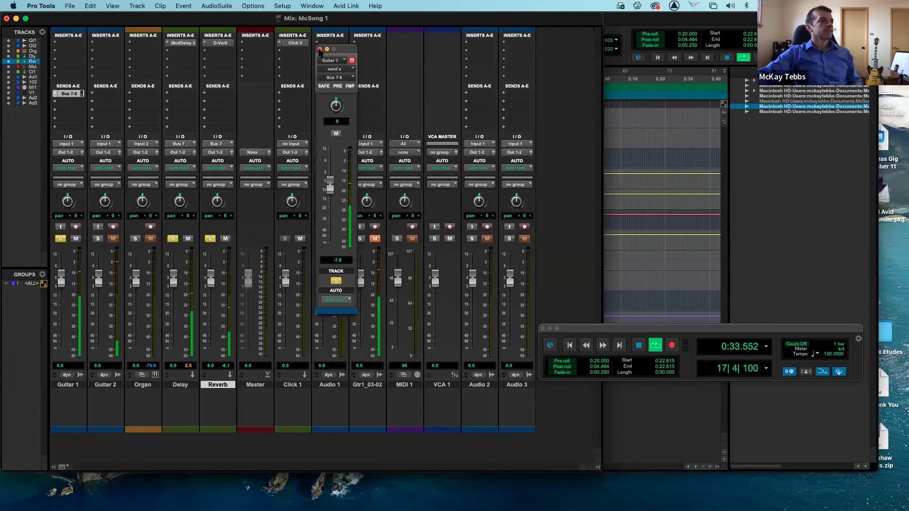
{"action": "left_click", "coordinate": [320, 49]}
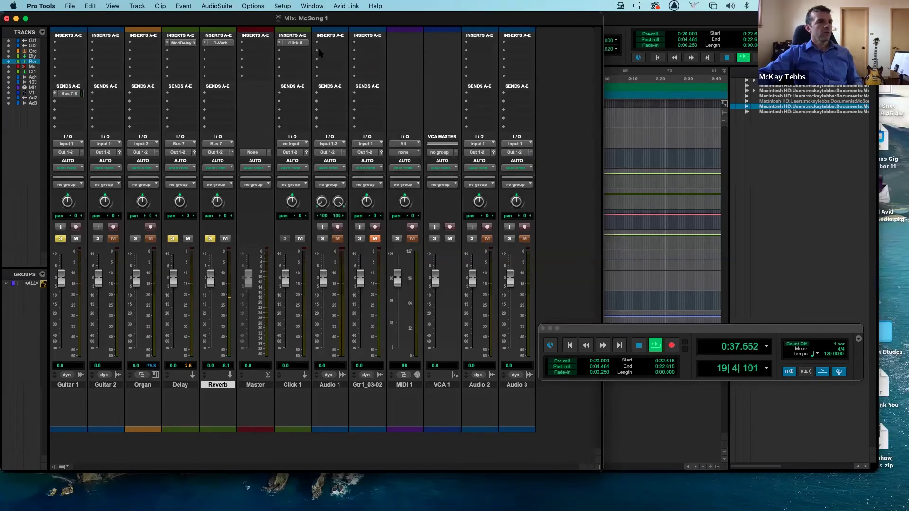
{"action": "key", "text": "space"}
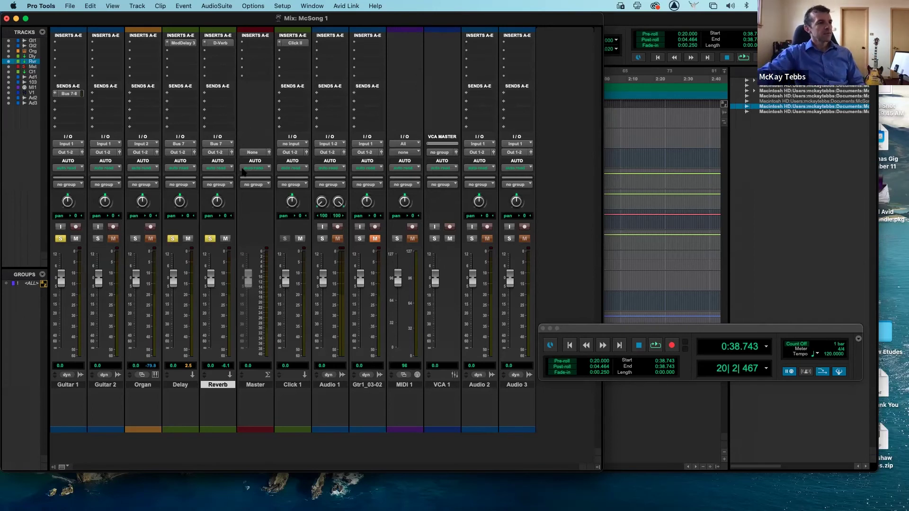
- Unsolo the Delay and Reverb tracks and put both of them in solo safe mode
{"action": "left_click", "coordinate": [173, 239]}
{"action": "left_click", "coordinate": [210, 239]}
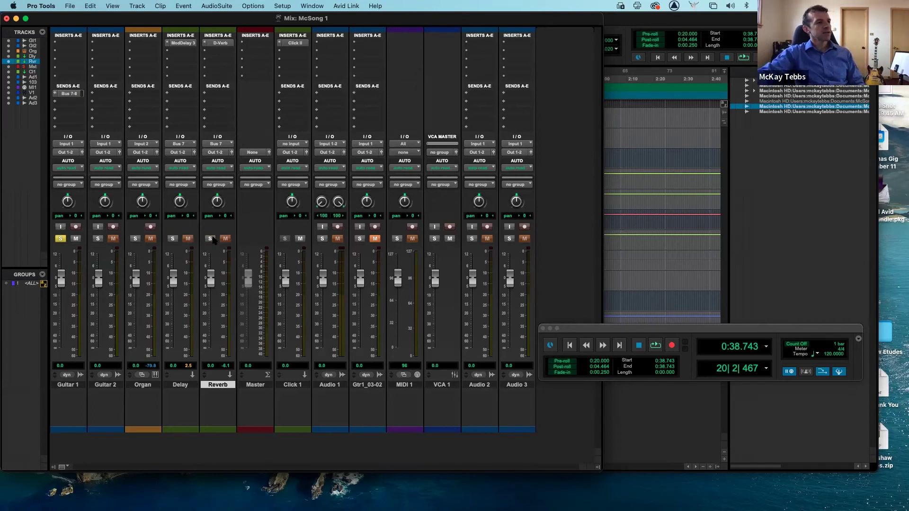
{"action": "left_click", "coordinate": [173, 239], "text": "super"}
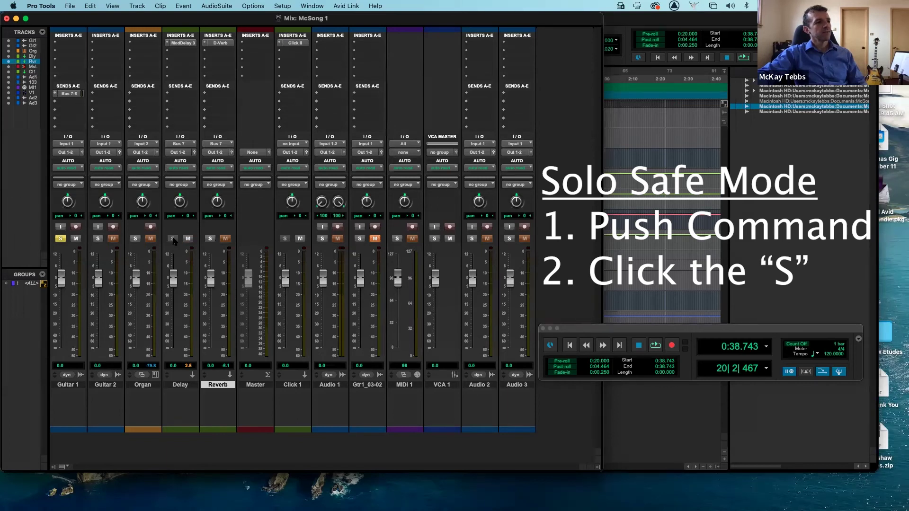
{"action": "left_click", "coordinate": [210, 239], "text": "super"}
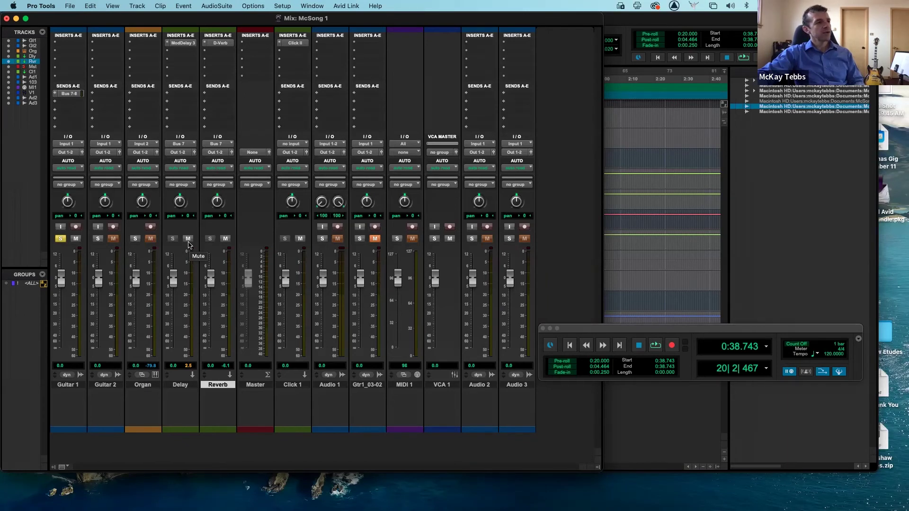
- Play from the session start to audition soloed Guitar 1 with its effects, and unsolo Guitar 1 during playback
{"action": "key", "text": "space"}
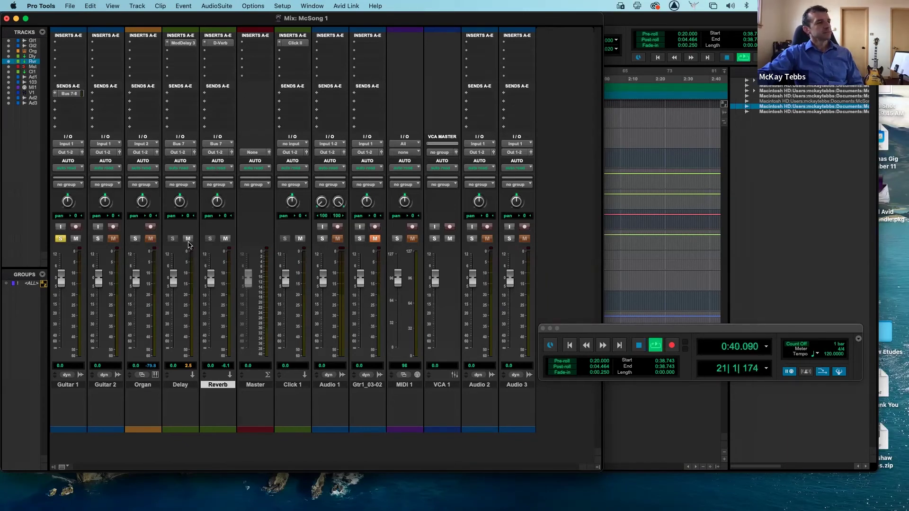
{"action": "key", "text": "Return"}
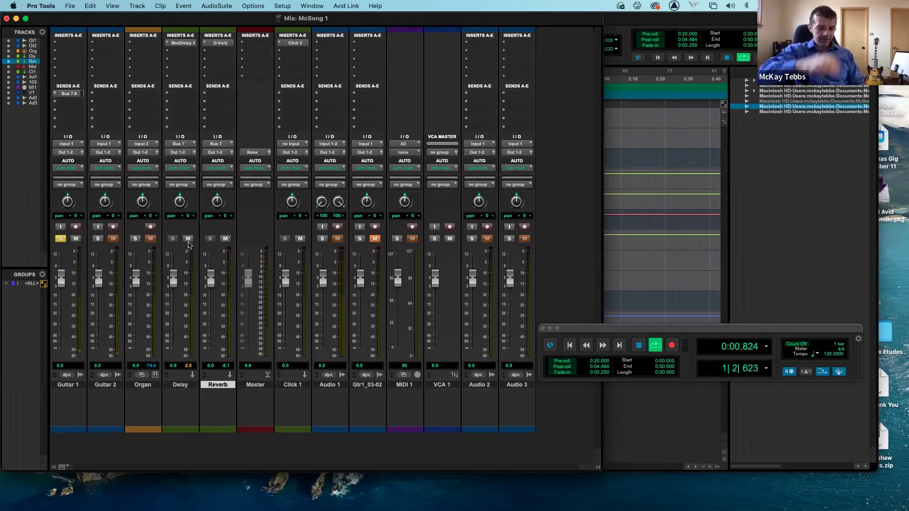
{"action": "key", "text": "super+equal"}
{"action": "key", "text": "super+equal"}
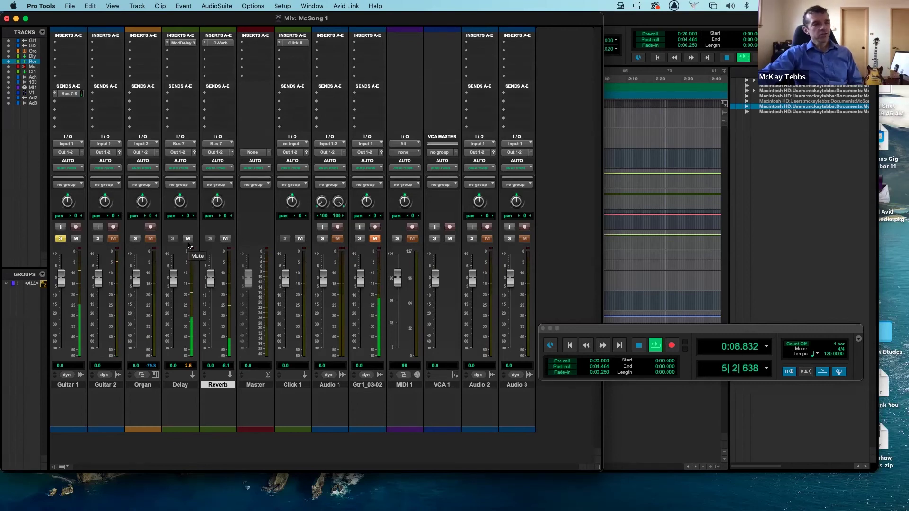
{"action": "left_click", "coordinate": [61, 239]}
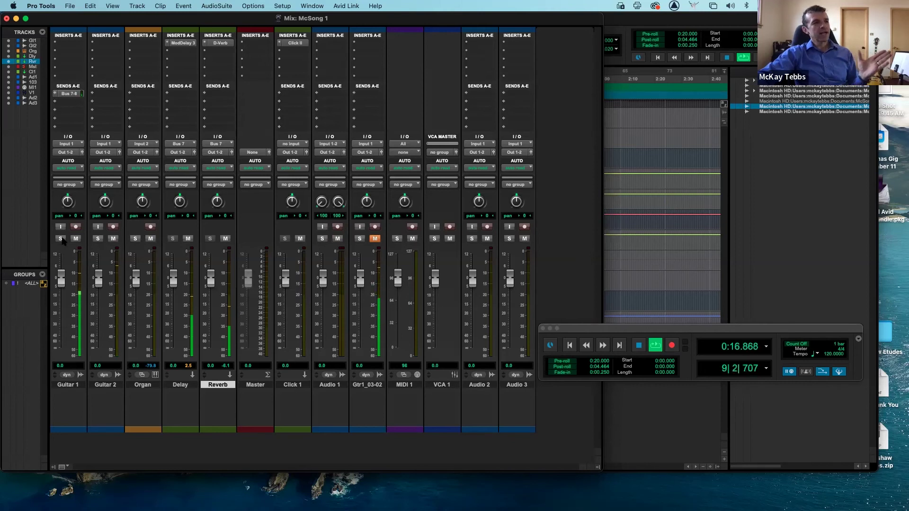
- Solo Guitar 1 again during playback and stop the transport
{"action": "left_click", "coordinate": [60, 239]}
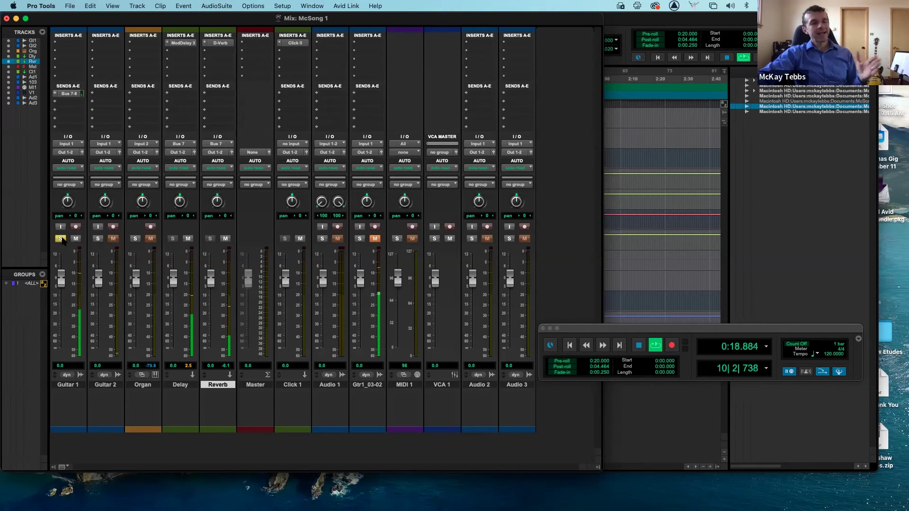
{"action": "key", "text": "space"}
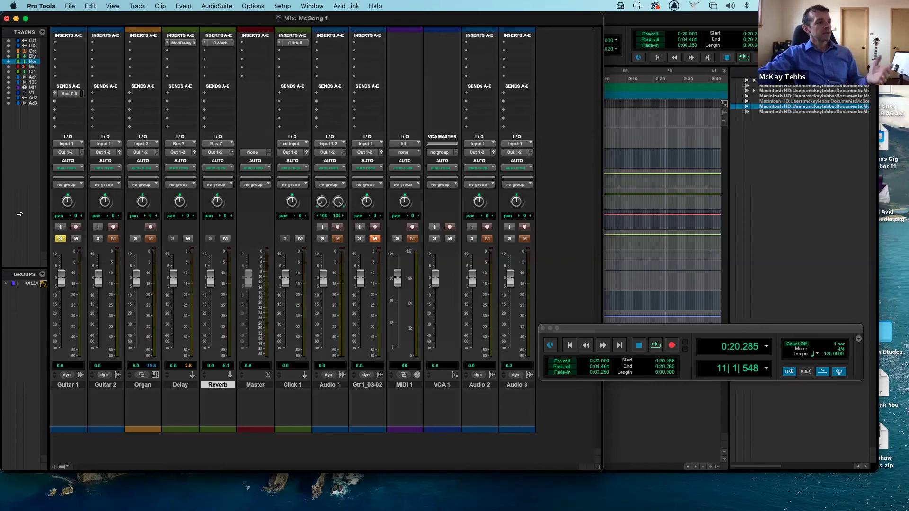
- Assign the first send on Guitar 2 to the stereo Bus 7-8
{"action": "left_click", "coordinate": [108, 93]}
{"action": "mouse_move", "coordinate": [108, 94]}
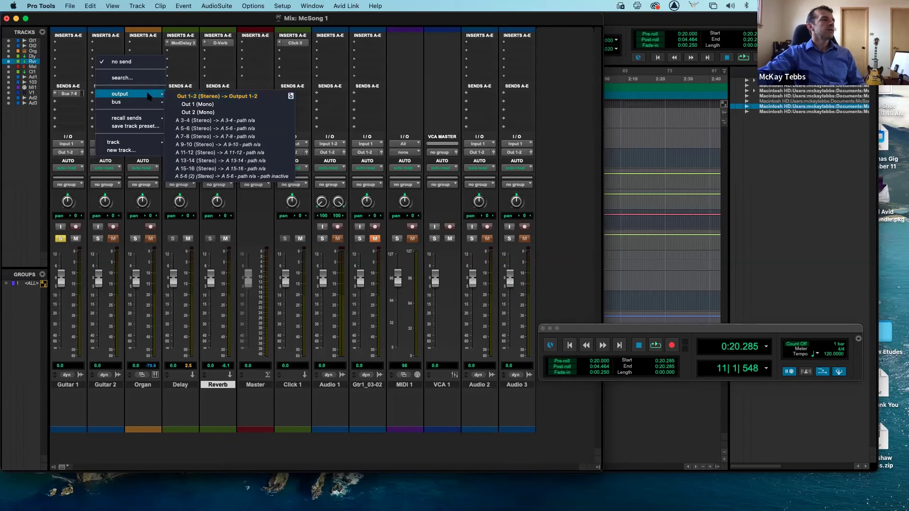
{"action": "mouse_move", "coordinate": [134, 105]}
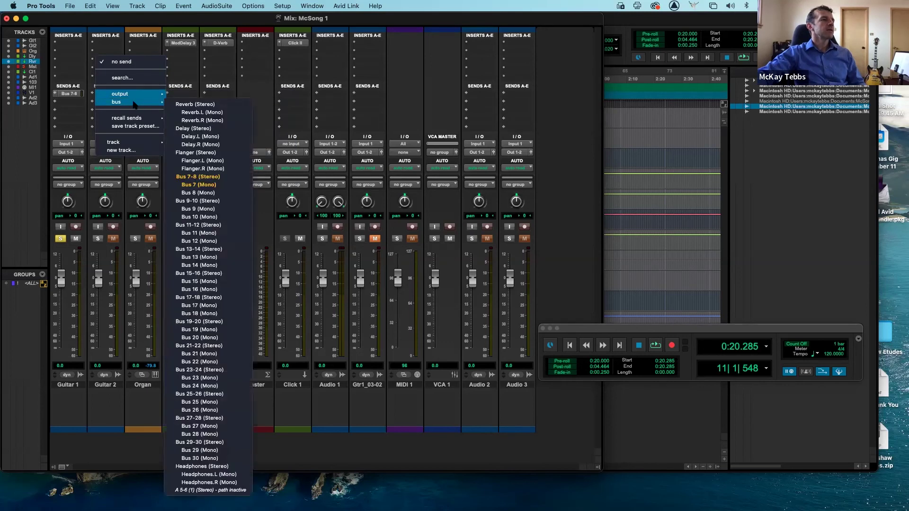
{"action": "left_click", "coordinate": [208, 176]}
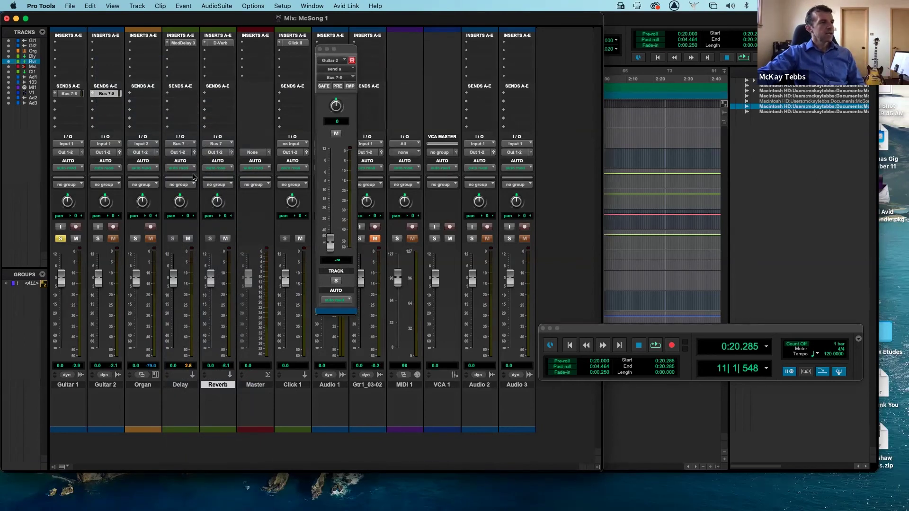
- Solo Guitar 2 in place of Guitar 1 and audition it briefly with its send fader still all the way down
{"action": "left_click", "coordinate": [97, 239]}
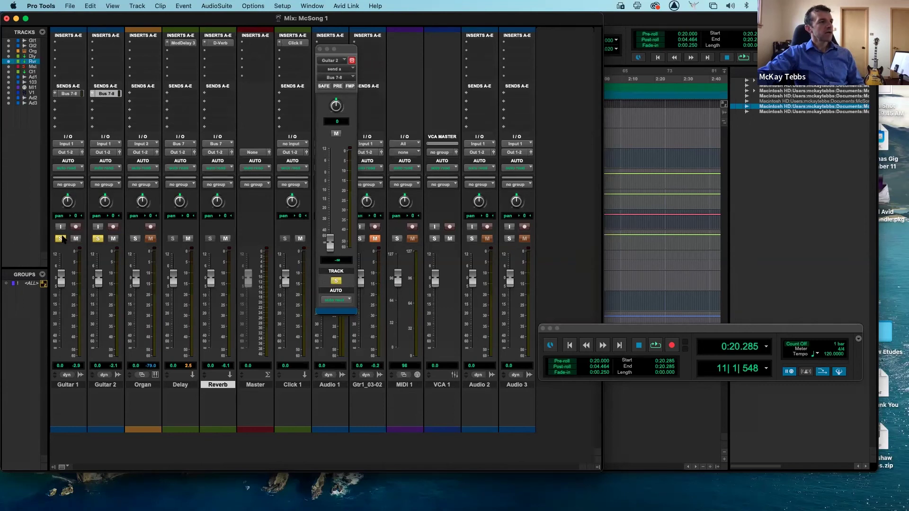
{"action": "left_click", "coordinate": [60, 238]}
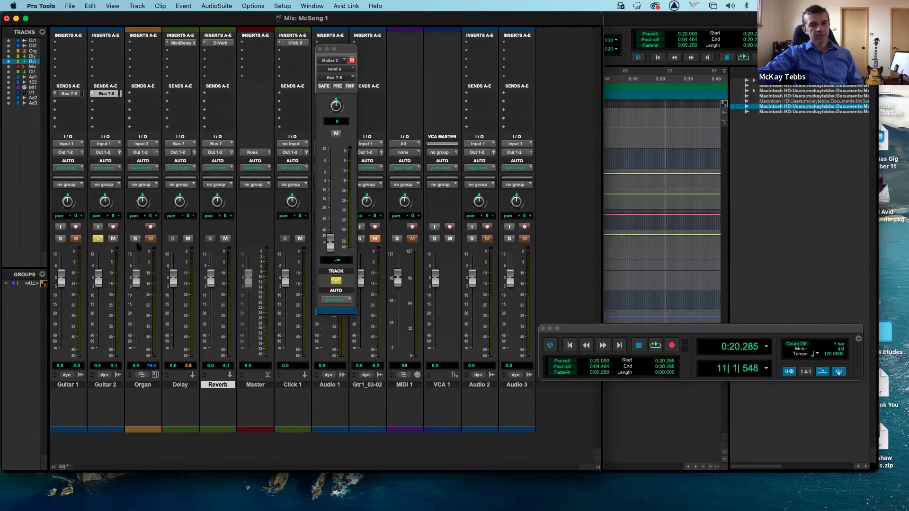
{"action": "key", "text": "space"}
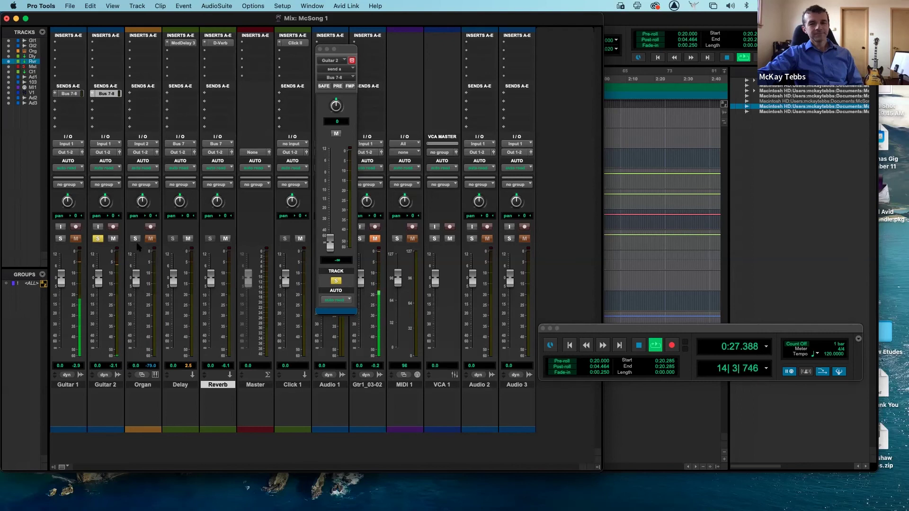
{"action": "key", "text": "space"}
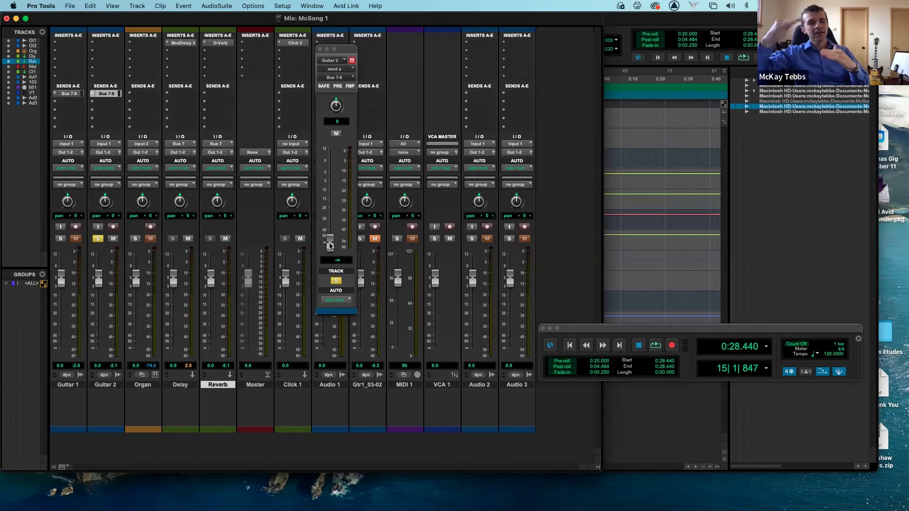
- Raise Guitar 2's send level to about +3.6 dB and play from the session start
{"action": "left_click", "coordinate": [330, 246]}
{"action": "left_click_drag", "start_coordinate": [330, 245], "coordinate": [332, 168]}
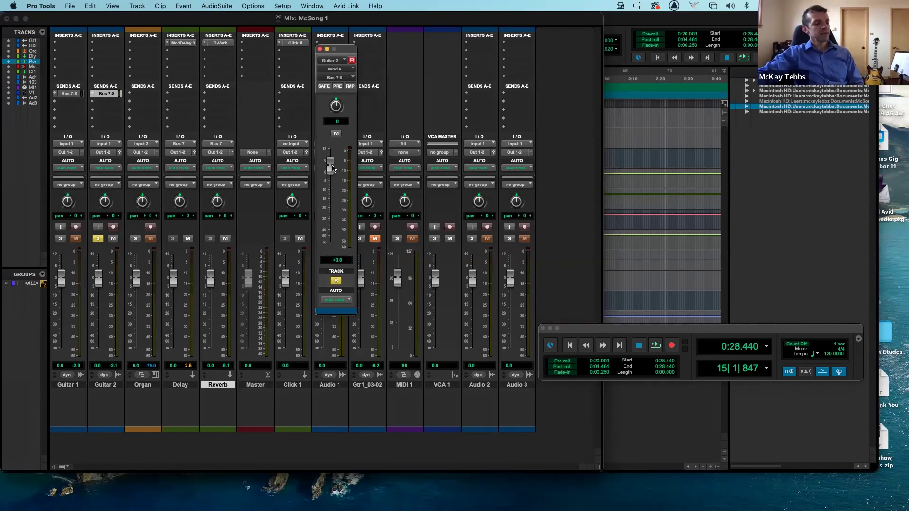
{"action": "key", "text": "Return"}
{"action": "key", "text": "space"}
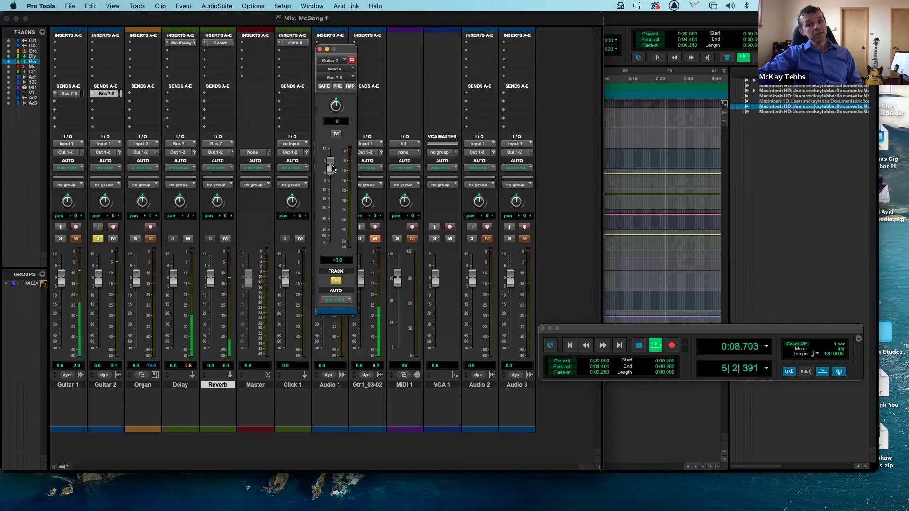
- Lower Guitar 2's Bus 7-8 send level to about -13.1 dB during playback, and stop the transport
{"action": "left_click_drag", "start_coordinate": [332, 170], "coordinate": [332, 207]}
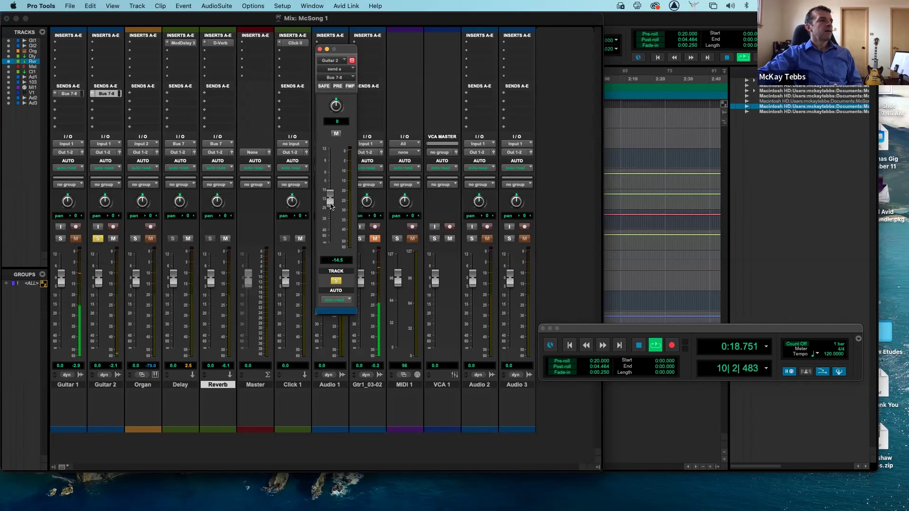
{"action": "left_click_drag", "start_coordinate": [331, 207], "coordinate": [330, 200]}
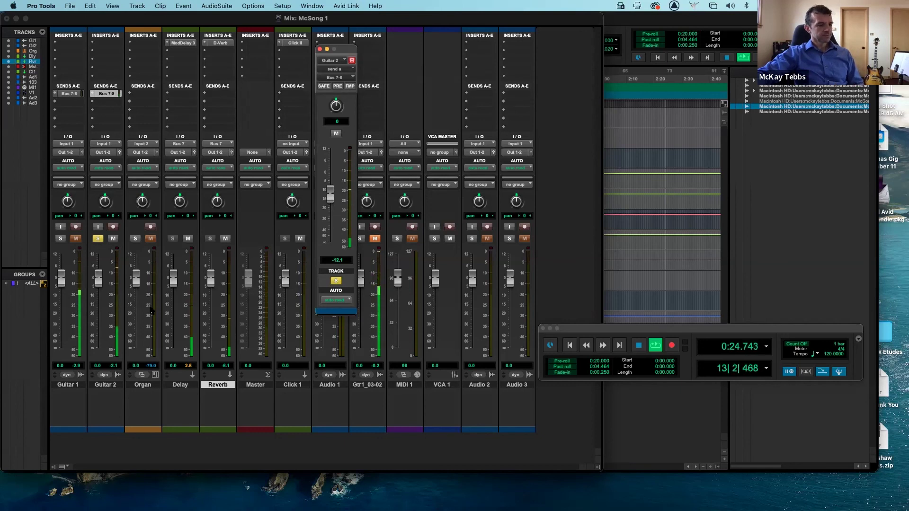
{"action": "key", "text": "space"}
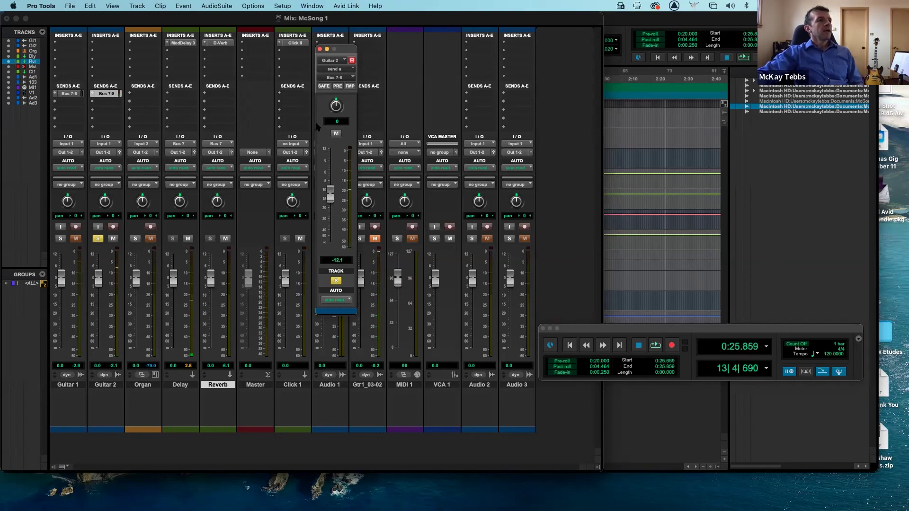
- Close Guitar 2's send window and switch from the Mix window to the Edit window
{"action": "left_click", "coordinate": [320, 49]}
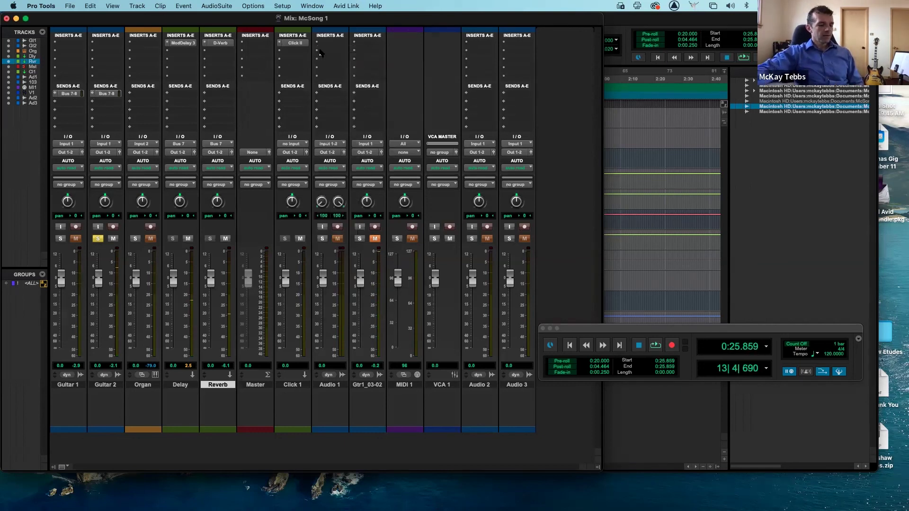
{"action": "key", "text": "super+equal"}
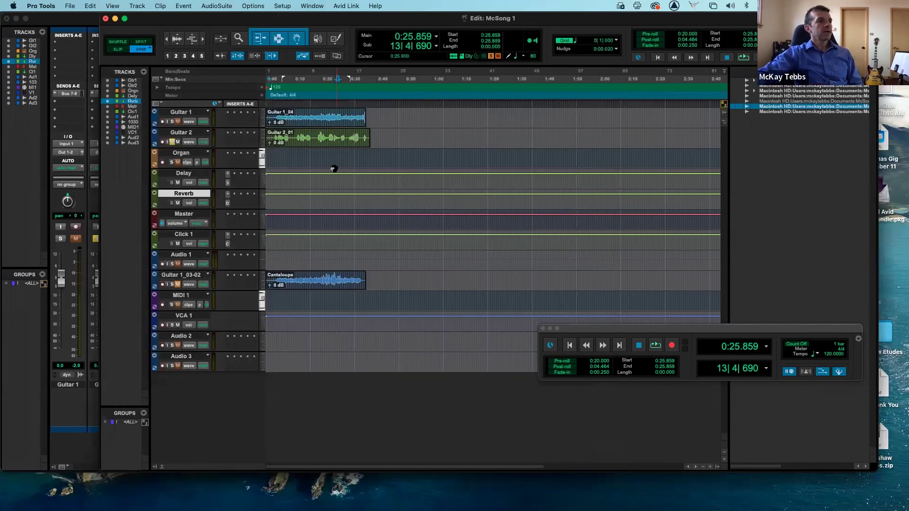
- Unsolo Guitar 2 and play all the tracks together from the session start
{"action": "key", "text": "Return"}
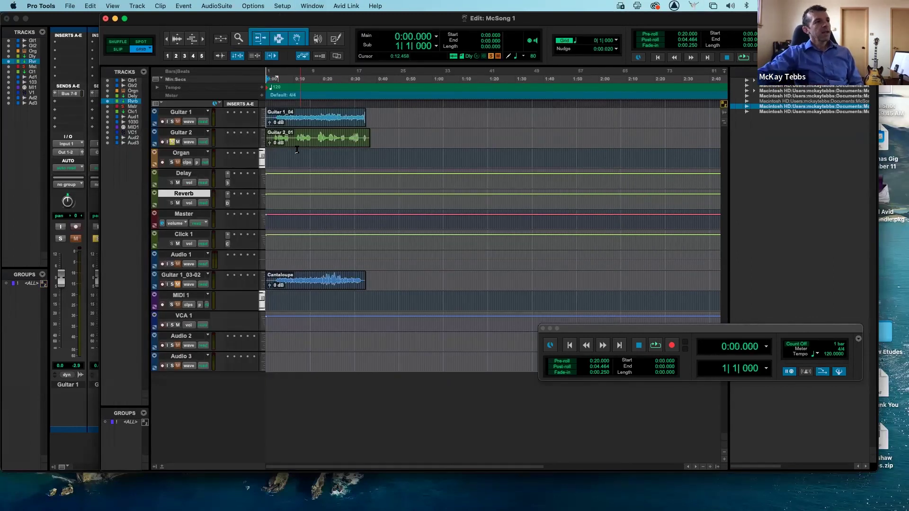
{"action": "left_click", "coordinate": [173, 142]}
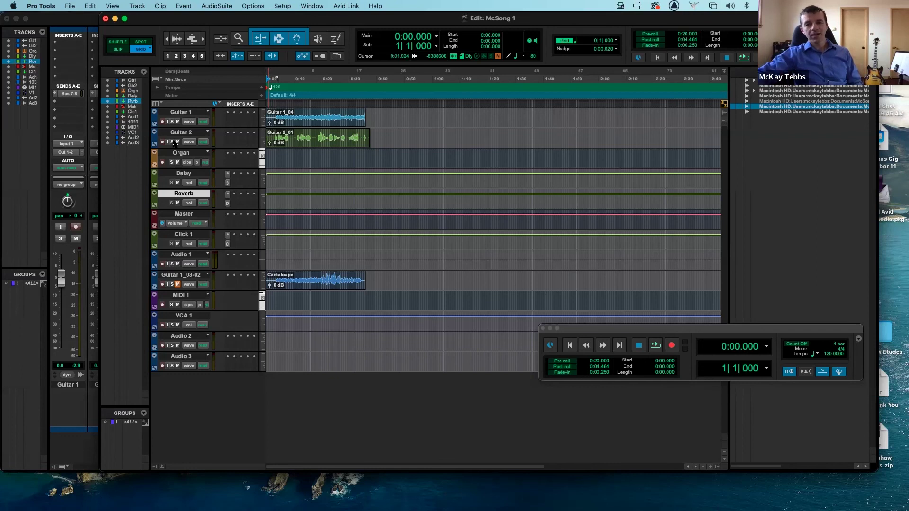
{"action": "key", "text": "space"}
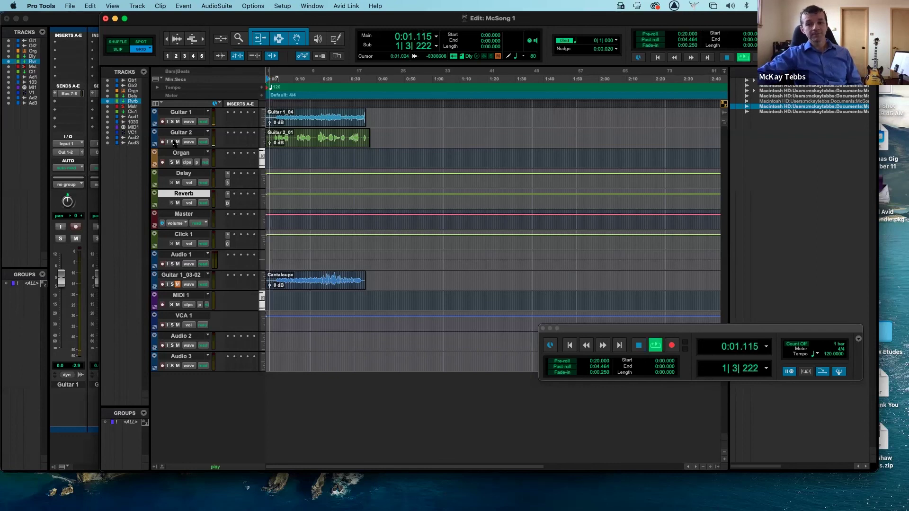